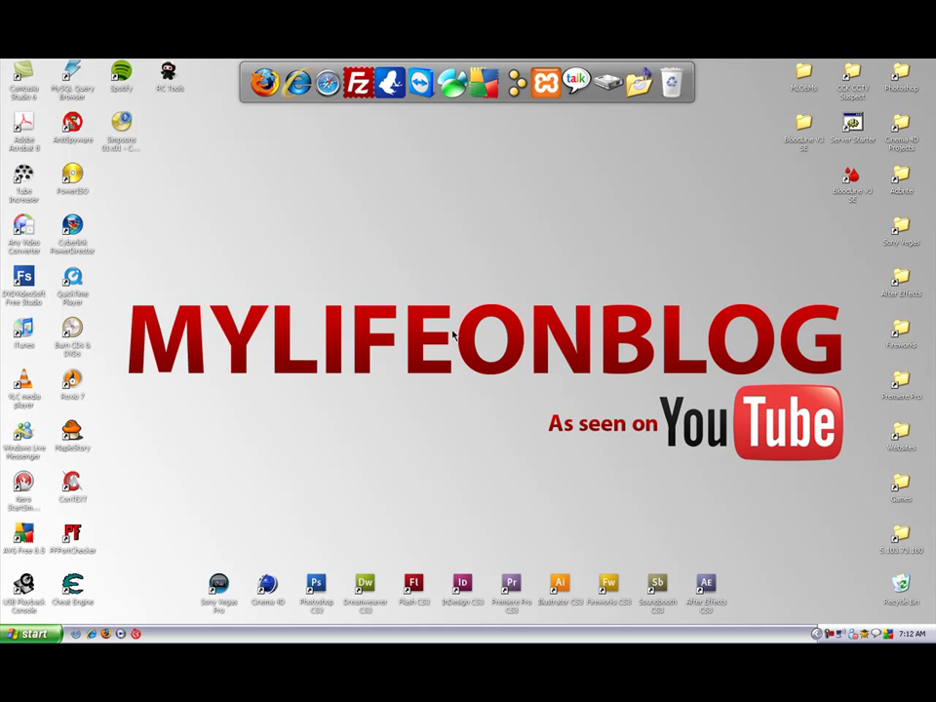
# Open Firefox and try out the featured video on the Mylifeonblog home page, closing the YouTube page it opens.
pyautogui.click(263, 86)
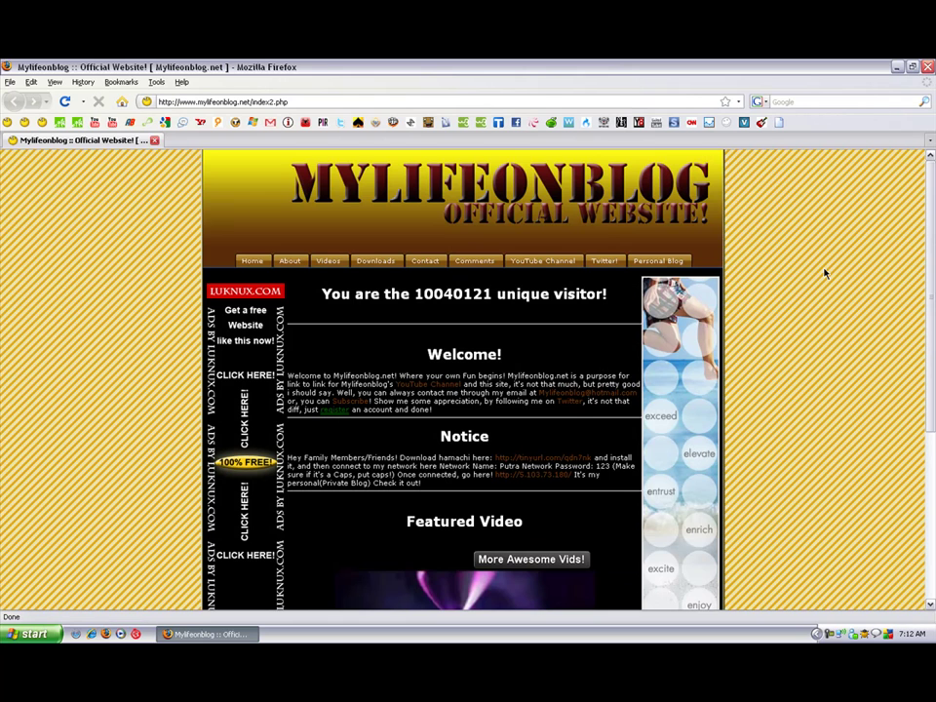
pyautogui.scroll(-5, 804, 213)
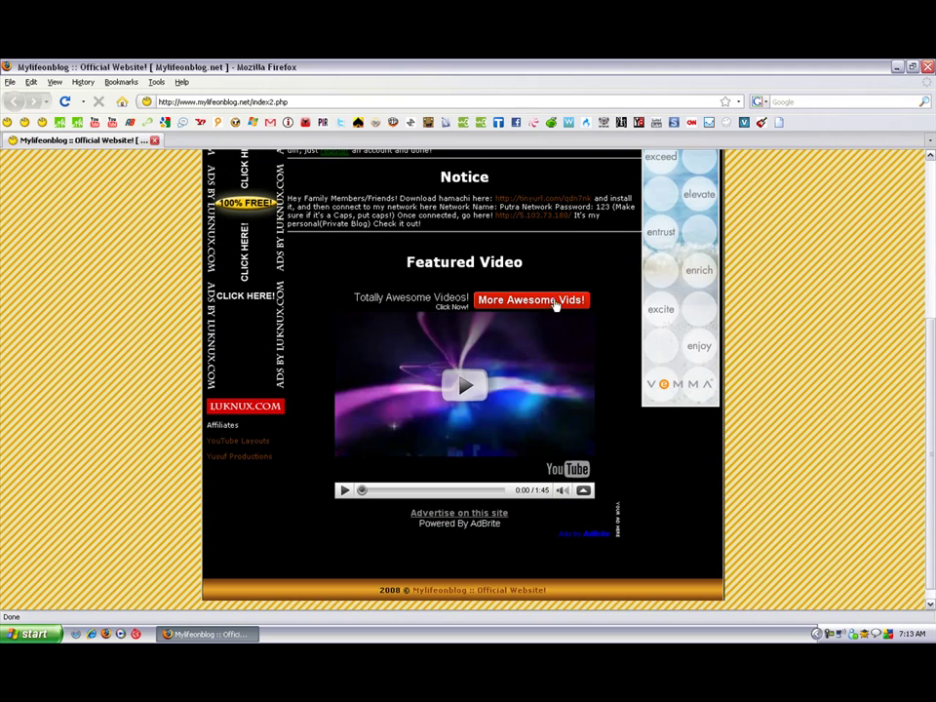
pyautogui.click(465, 383)
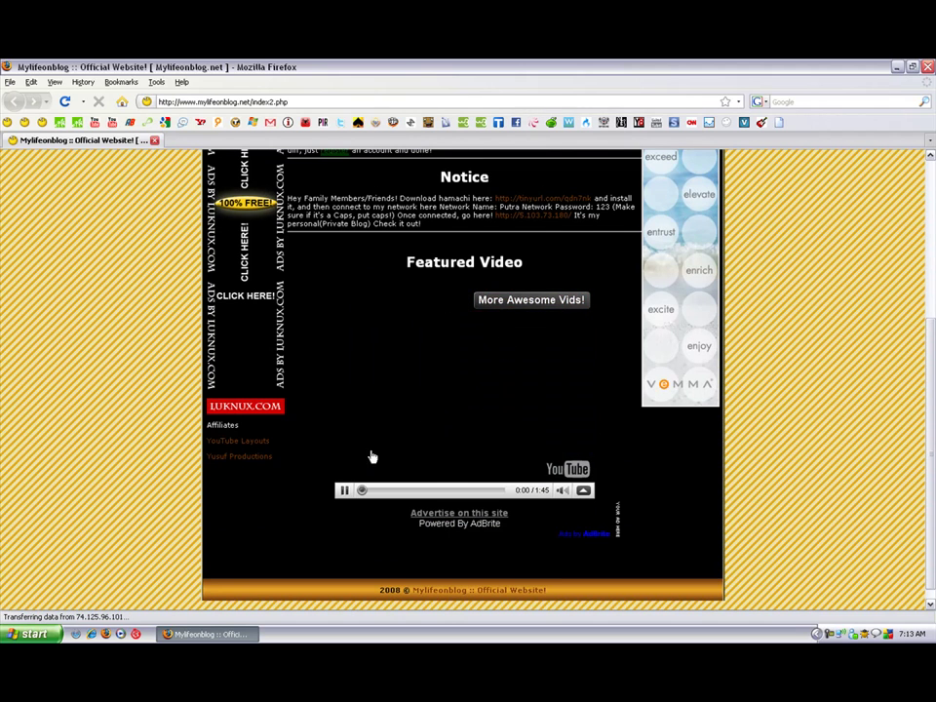
pyautogui.click(421, 453)
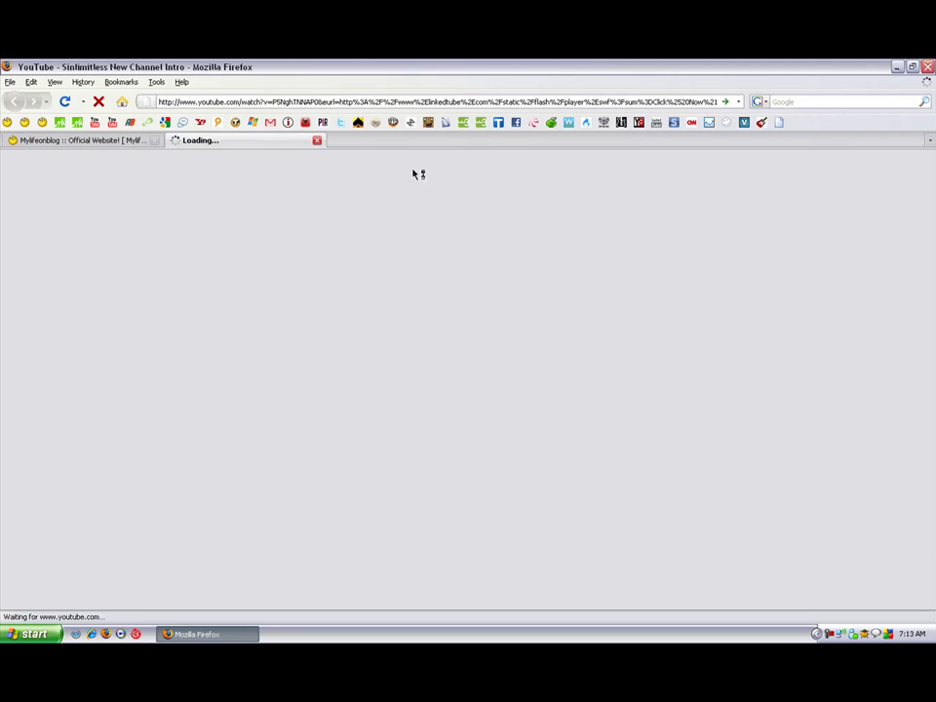
pyautogui.click(318, 140)
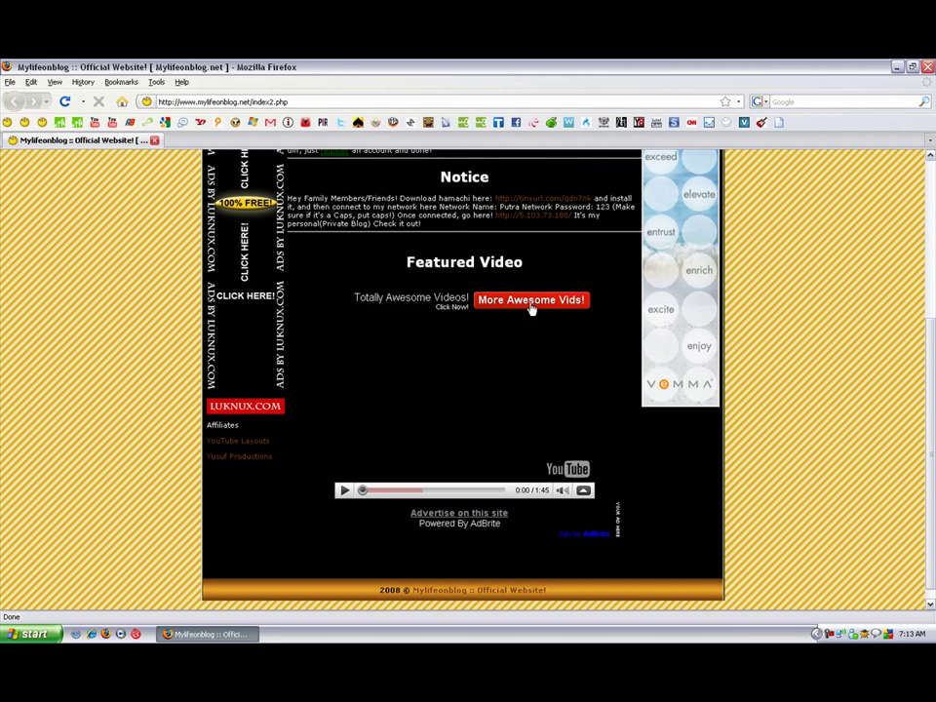
# Go to YouTube and open the channel page at youtube.com/sinlimitless.
pyautogui.click(102, 123)
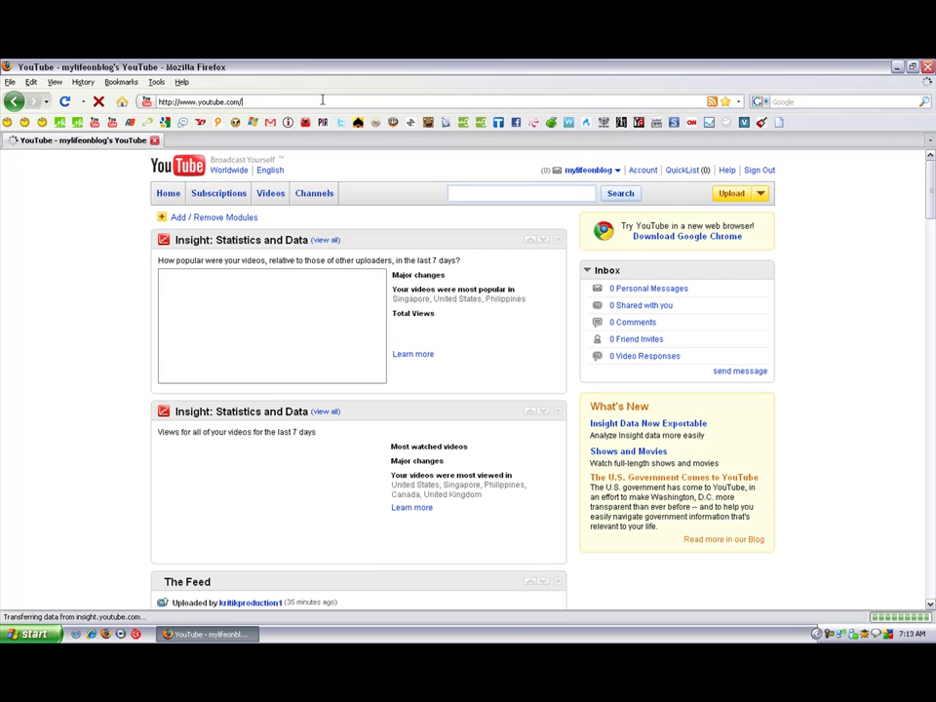
pyautogui.click(328, 102)
pyautogui.click(328, 102)
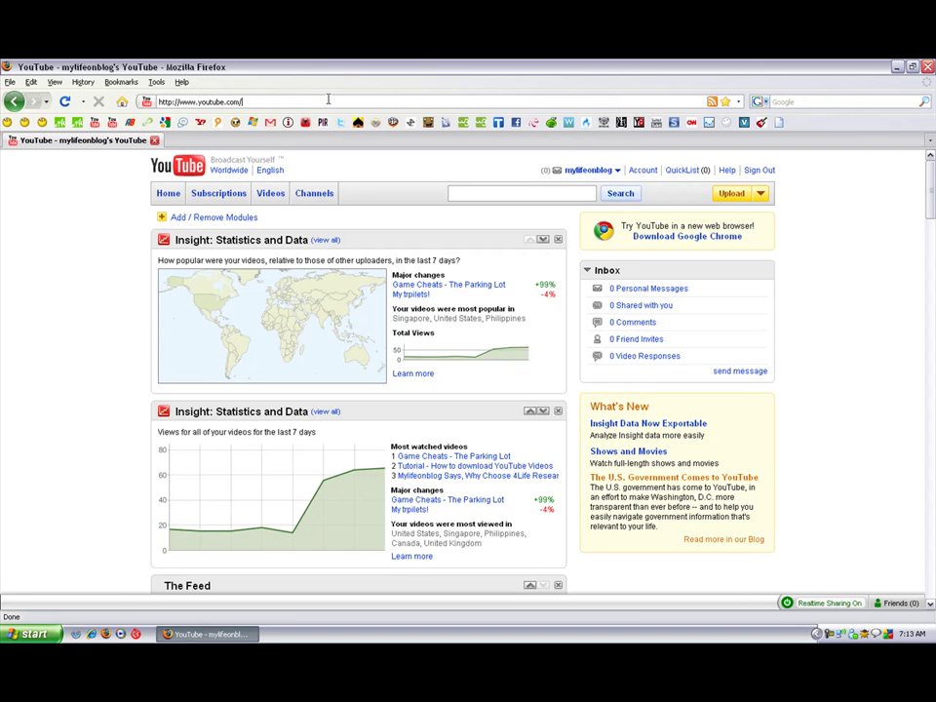
pyautogui.write('sinlimitless')
pyautogui.press('Return')
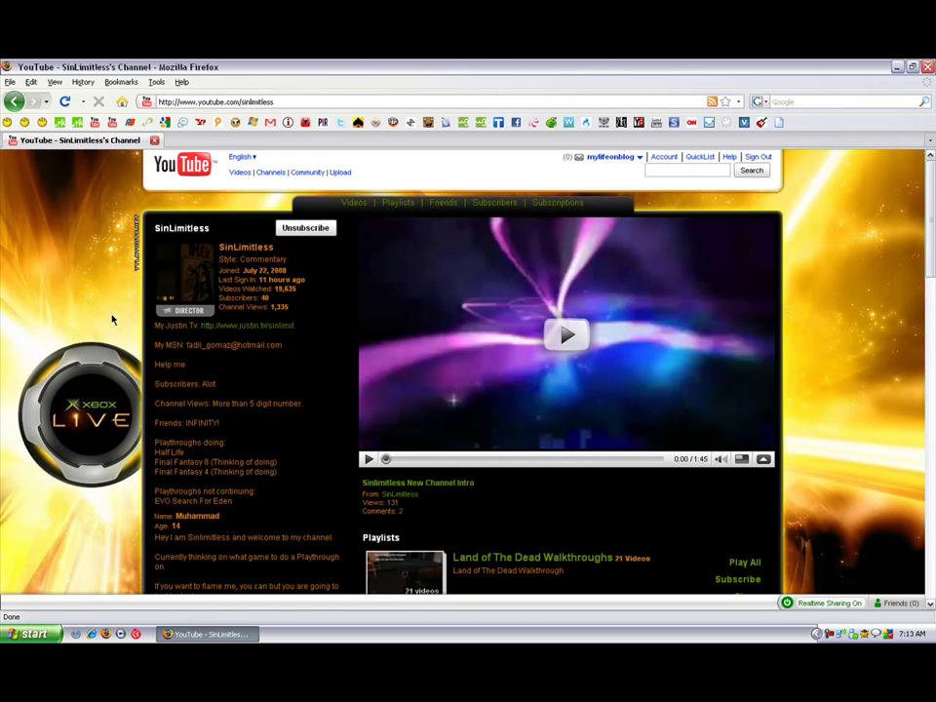
# Open "Let's Play - Half Life - Part 13" from the channel's video list and pause its playback.
pyautogui.scroll(-3, 113, 312)
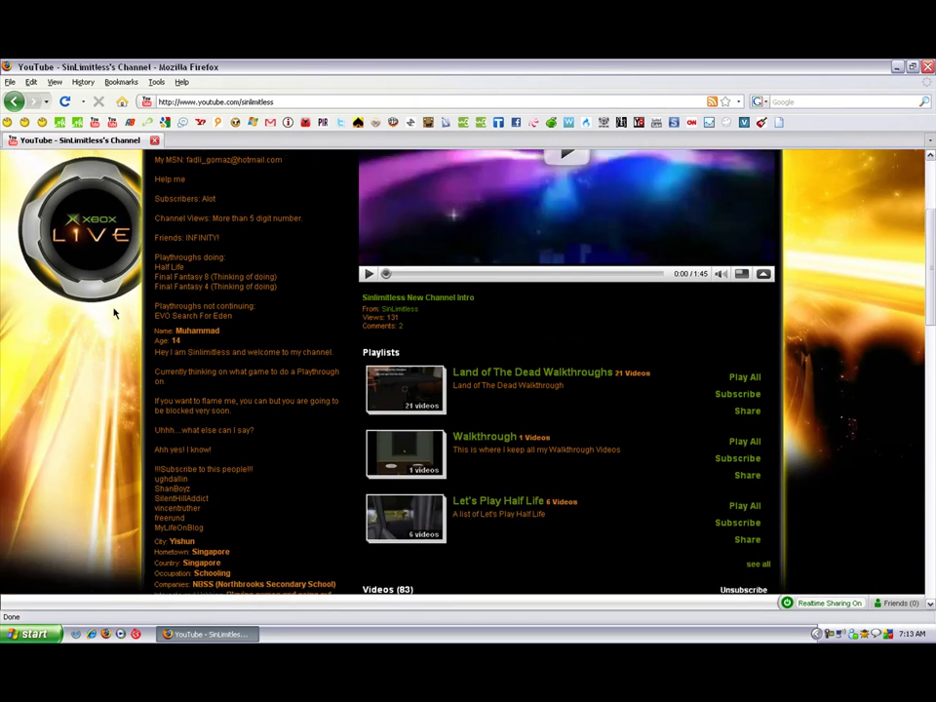
pyautogui.scroll(-4, 113, 310)
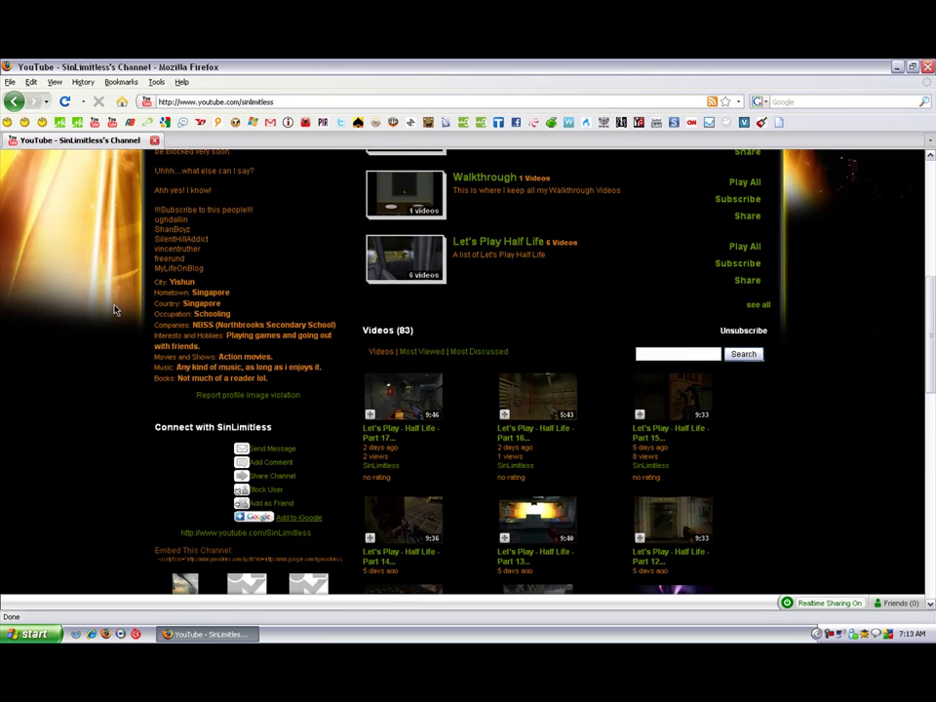
pyautogui.scroll(-3, 113, 309)
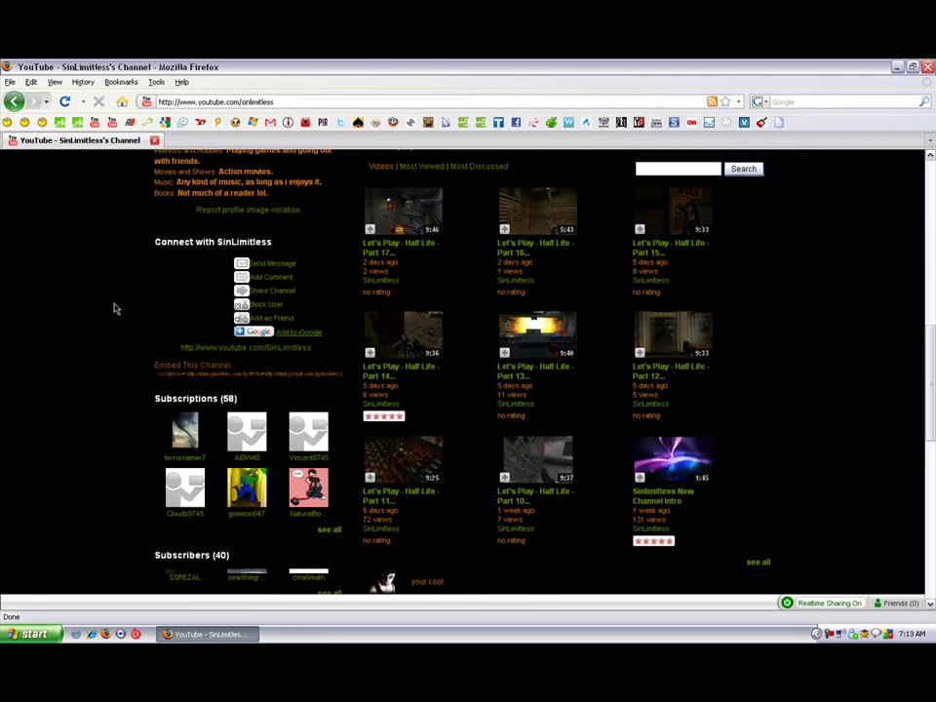
pyautogui.scroll(-1, 113, 309)
pyautogui.scroll(2, 114, 309)
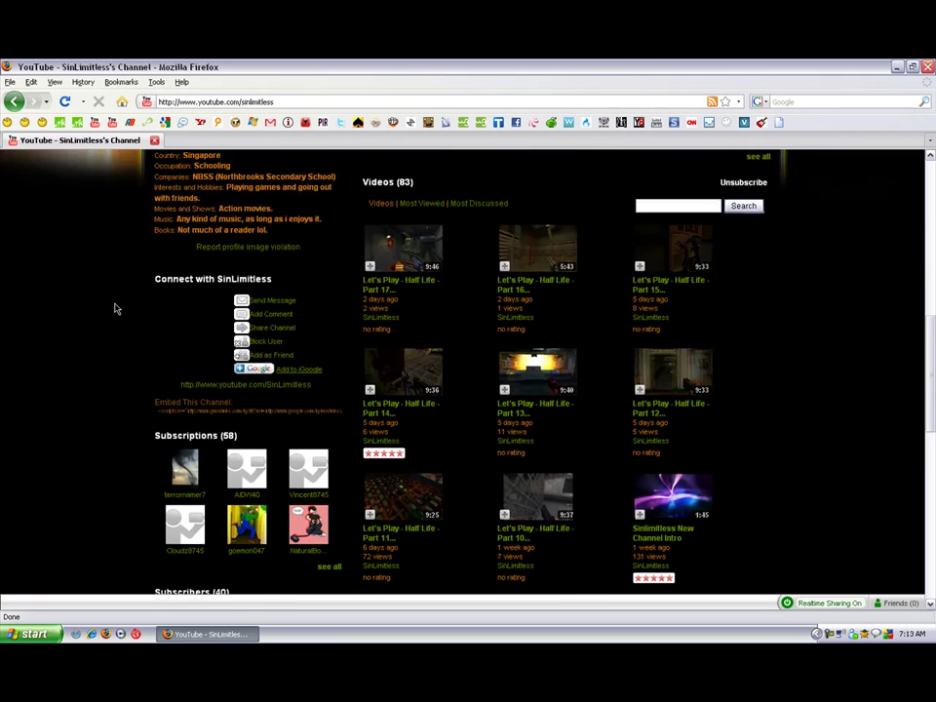
pyautogui.click(527, 371)
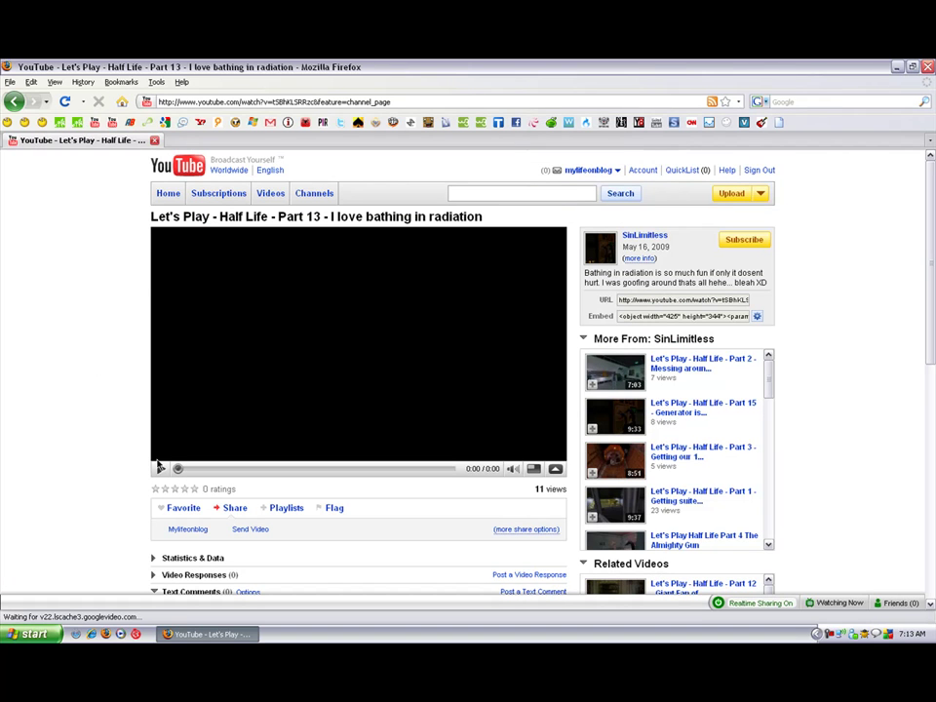
pyautogui.click(160, 468)
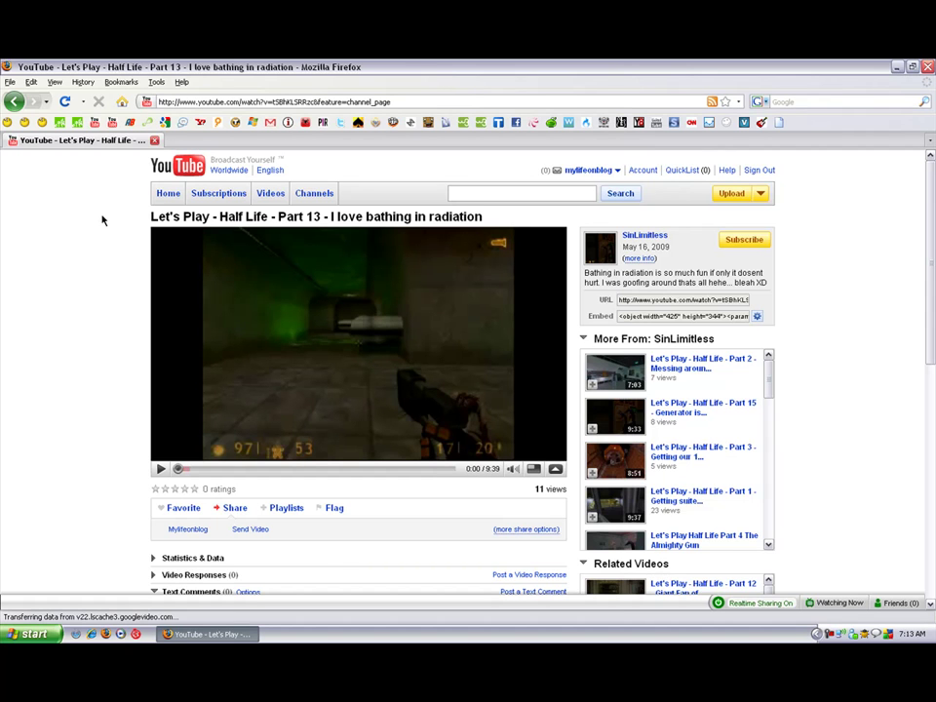
# Open linkedtube.com in a new browser tab.
pyautogui.hotkey('ctrl', 't')
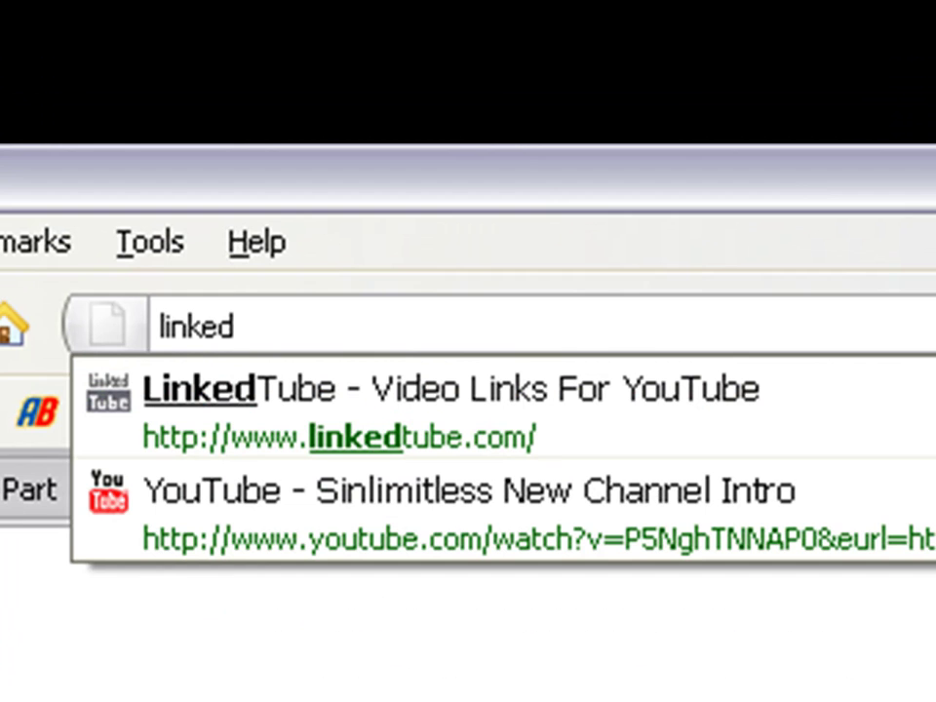
pyautogui.write('tube,.')
pyautogui.press('BackSpace')
pyautogui.press('BackSpace')
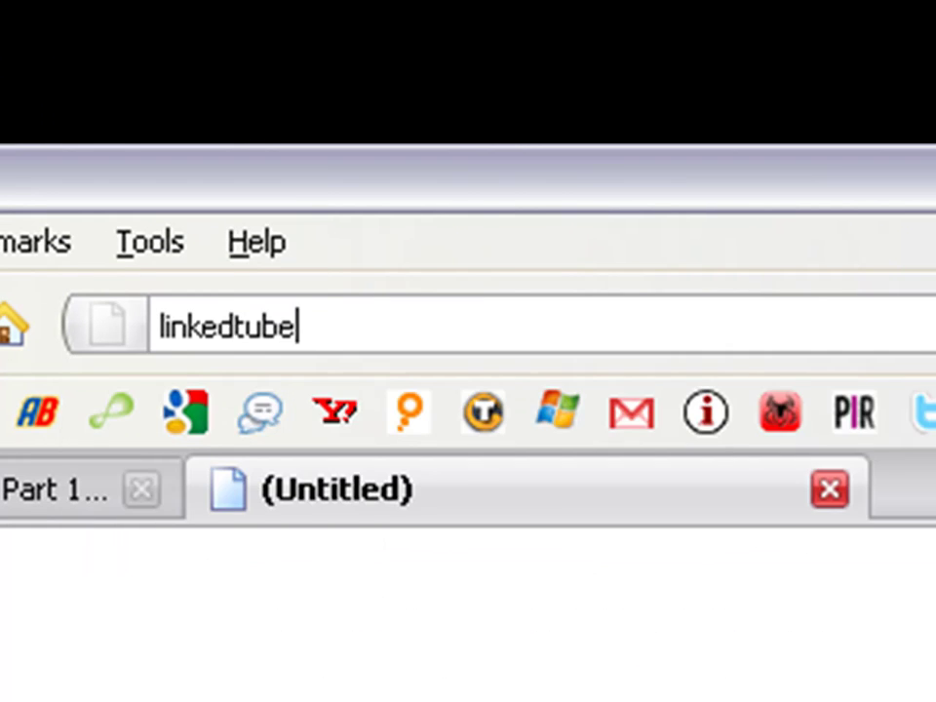
pyautogui.write('.com')
pyautogui.press('Return')
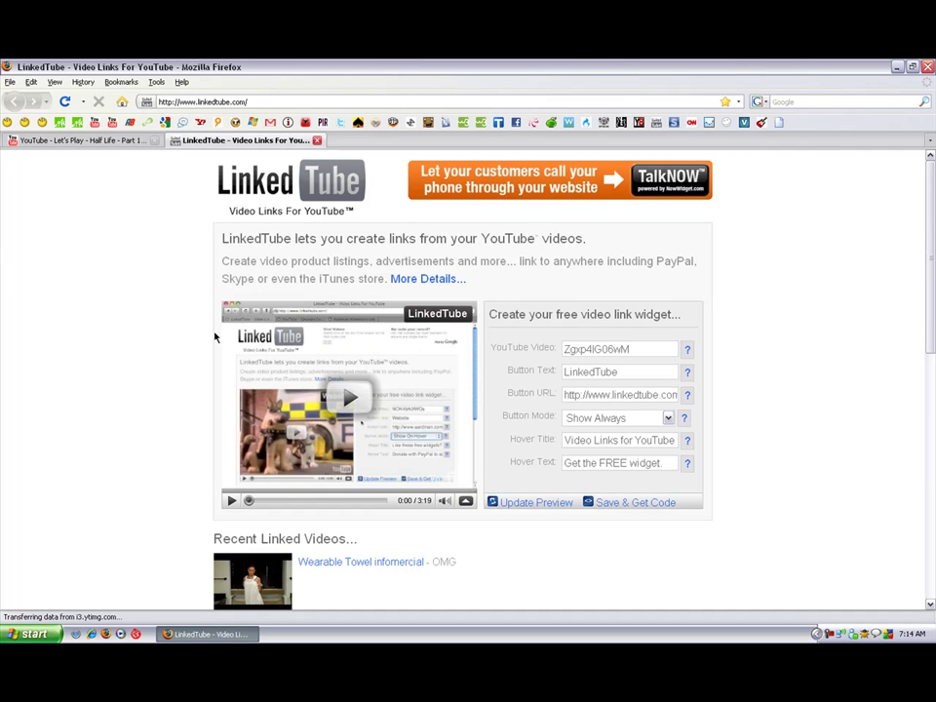
# Return to the Half Life video page and delete "&feature=channel_page" from the end of its web address.
pyautogui.click(115, 142)
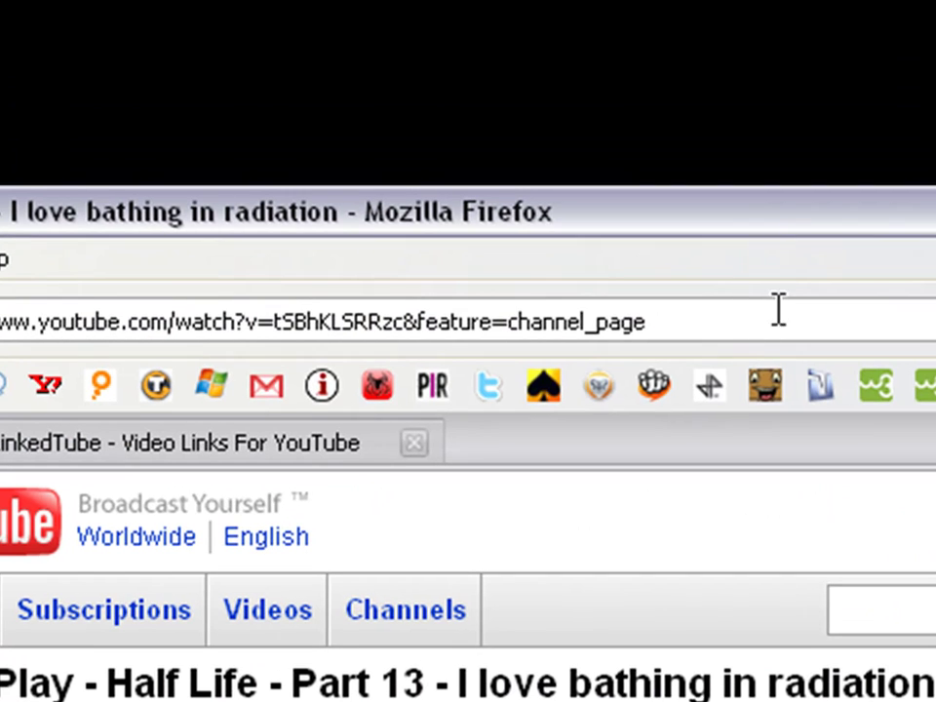
pyautogui.moveTo(733, 317); pyautogui.dragTo(520, 363)
pyautogui.moveTo(643, 369); pyautogui.dragTo(407, 374)
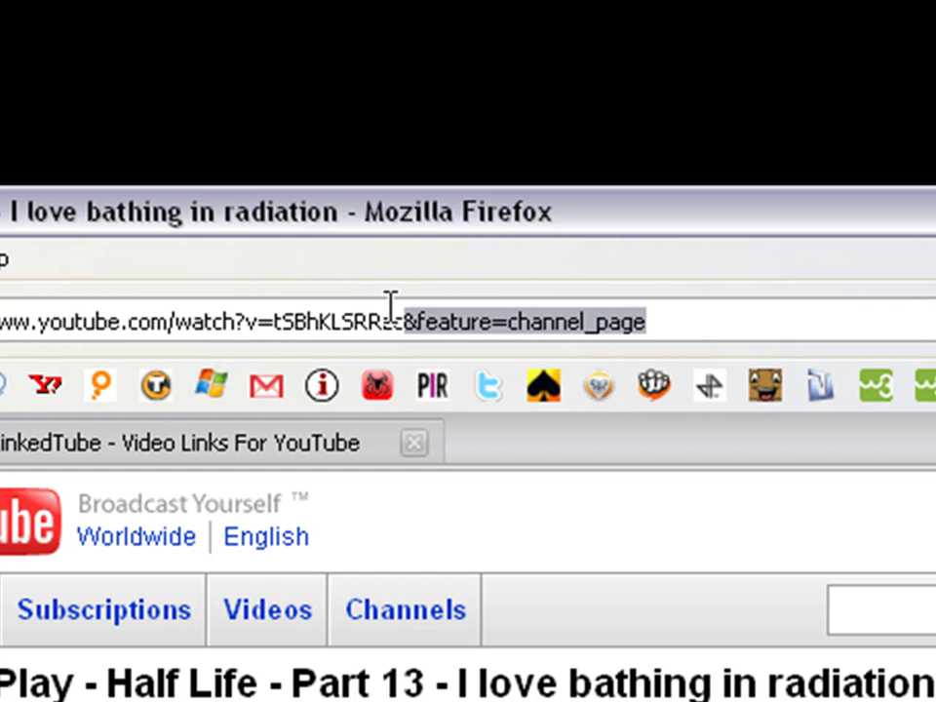
pyautogui.doubleClick(412, 320)
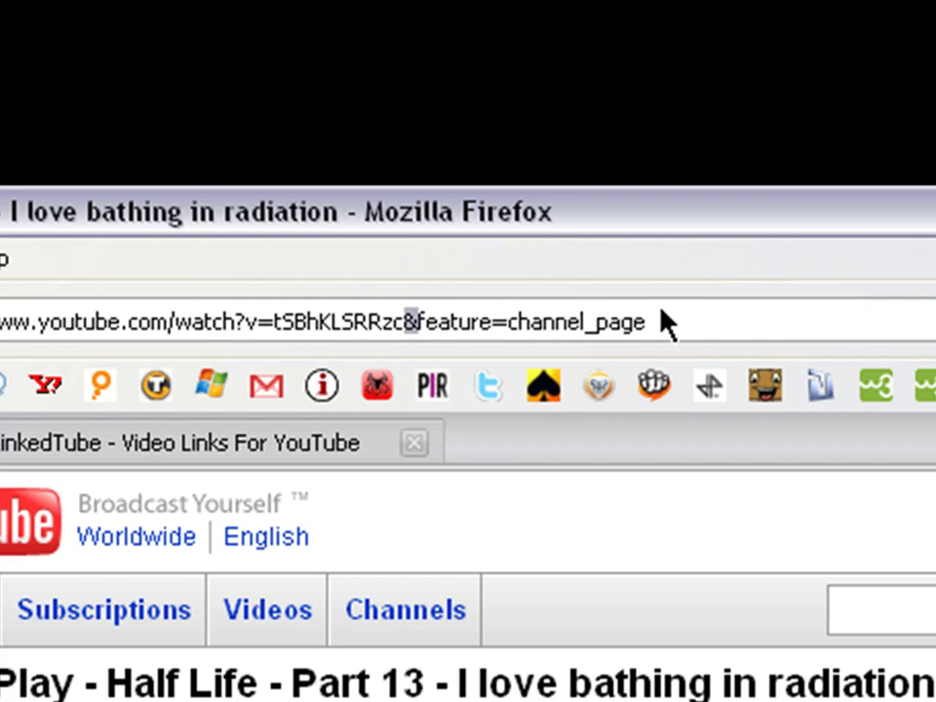
pyautogui.press('Delete')
pyautogui.press('Delete')
pyautogui.press('Delete')
pyautogui.press('Delete')
pyautogui.press('Delete')
pyautogui.press('Delete')
pyautogui.press('Delete')
pyautogui.press('Delete')
pyautogui.press('Delete')
pyautogui.press('Delete')
pyautogui.press('Delete')
pyautogui.press('Delete')
pyautogui.press('Delete')
pyautogui.press('Delete')
pyautogui.press('Delete')
pyautogui.press('Delete')
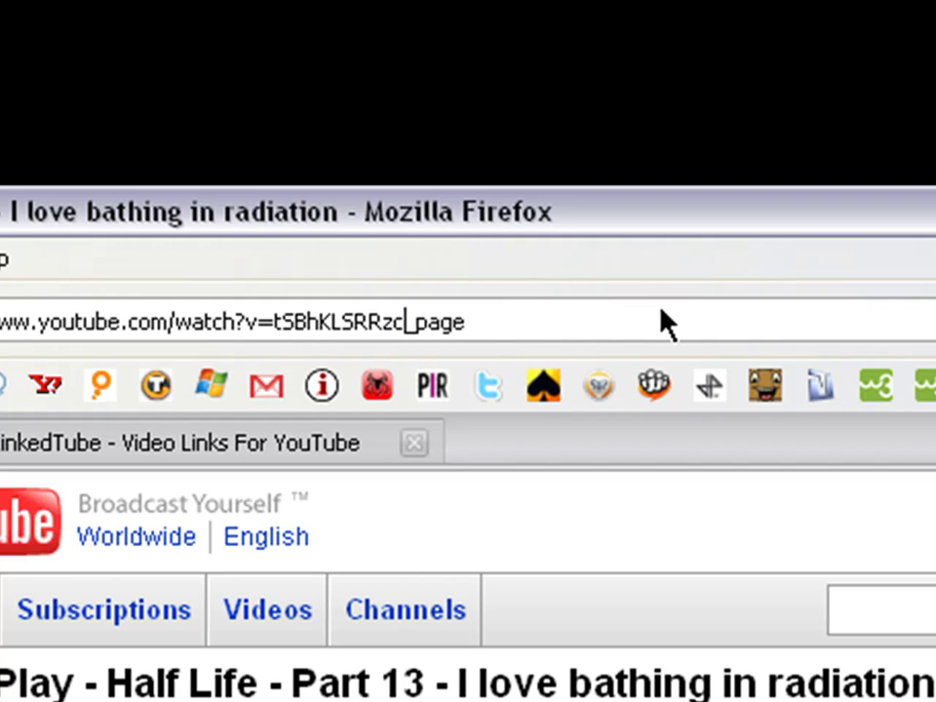
pyautogui.press('Delete')
pyautogui.press('Delete')
pyautogui.press('Delete')
pyautogui.press('Delete')
pyautogui.press('Delete')
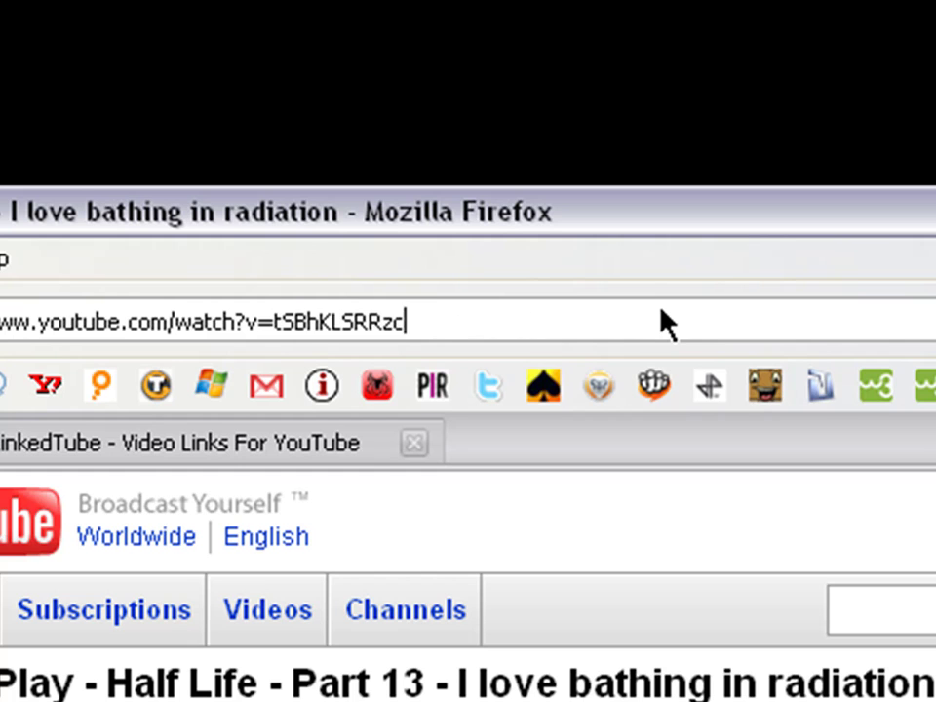
# Copy the video ID tSBhKLSRRzc from the address and paste it over LinkedTube's YouTube Video value.
pyautogui.hotkey('ctrl', 'shift', 'Left')
pyautogui.hotkey('ctrl', 'shift', 'Left')
pyautogui.hotkey('ctrl', 'shift', 'Right')
pyautogui.hotkey('ctrl', 'c')
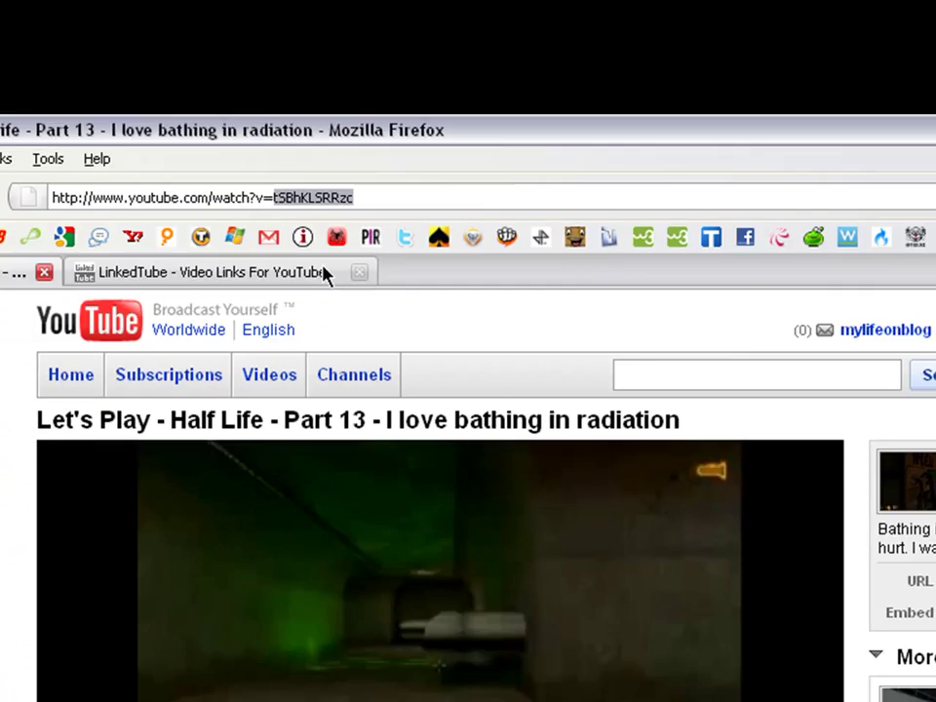
pyautogui.click(354, 440)
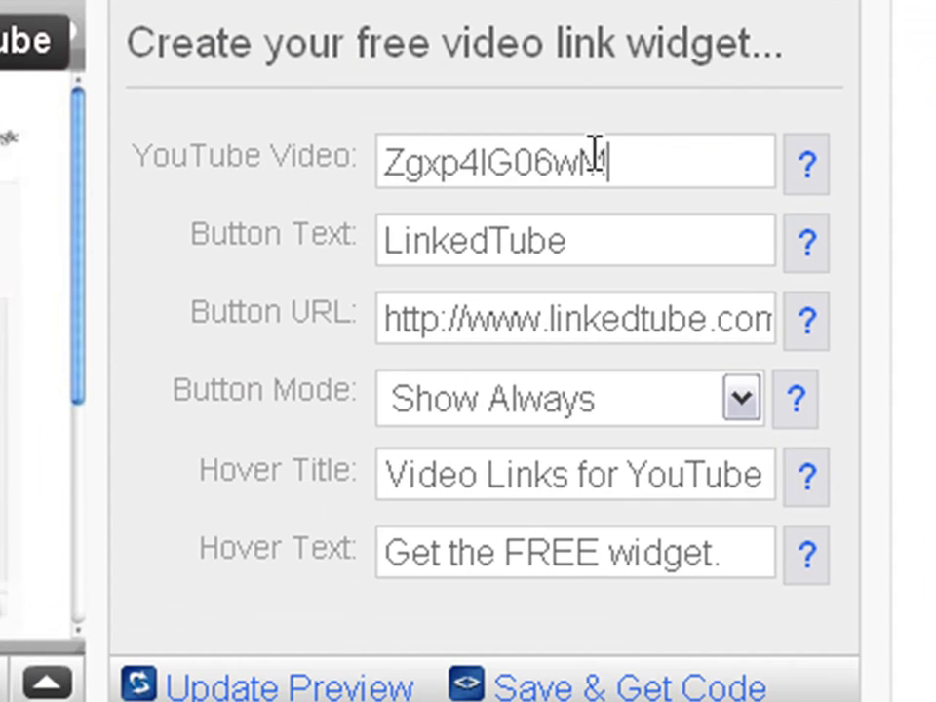
pyautogui.moveTo(601, 189); pyautogui.dragTo(253, 194)
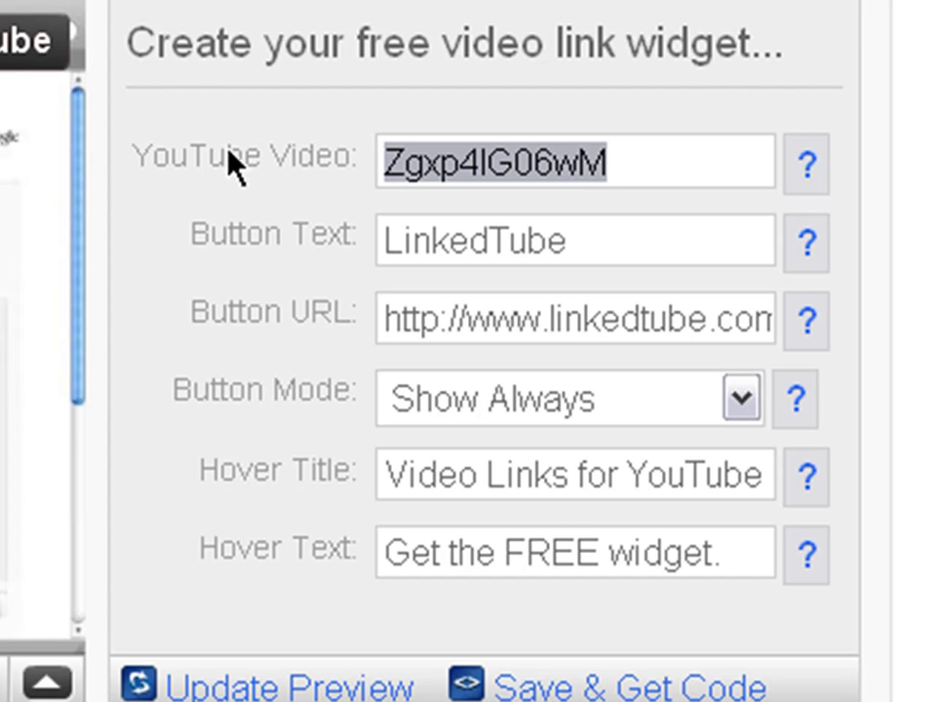
pyautogui.hotkey('ctrl', 'v')
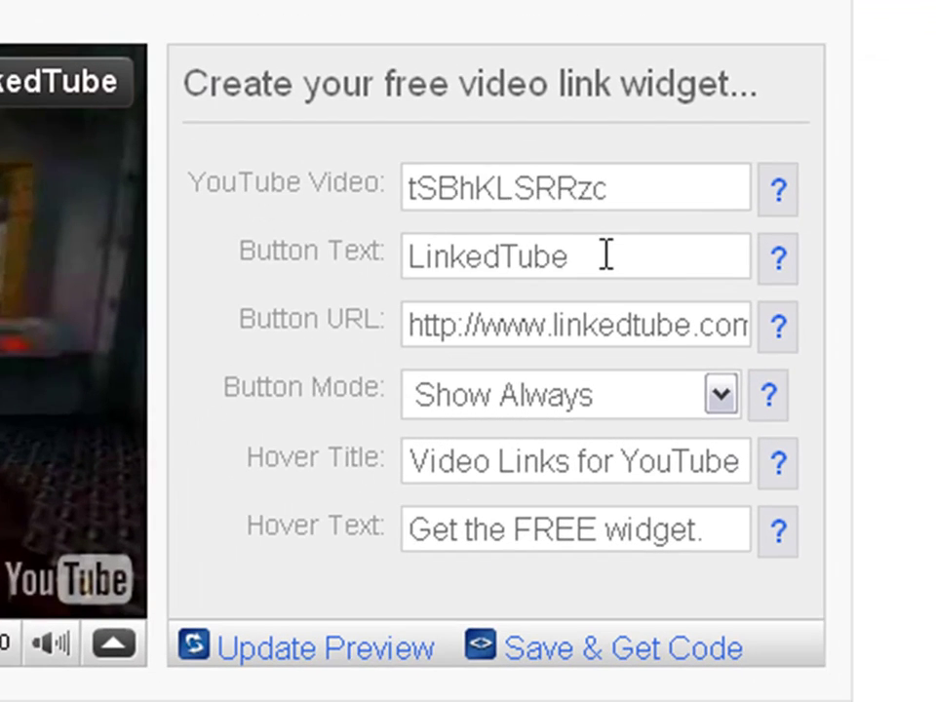
# Set the widget's Button Text to "More Videos!" and refresh the preview.
pyautogui.doubleClick(605, 255)
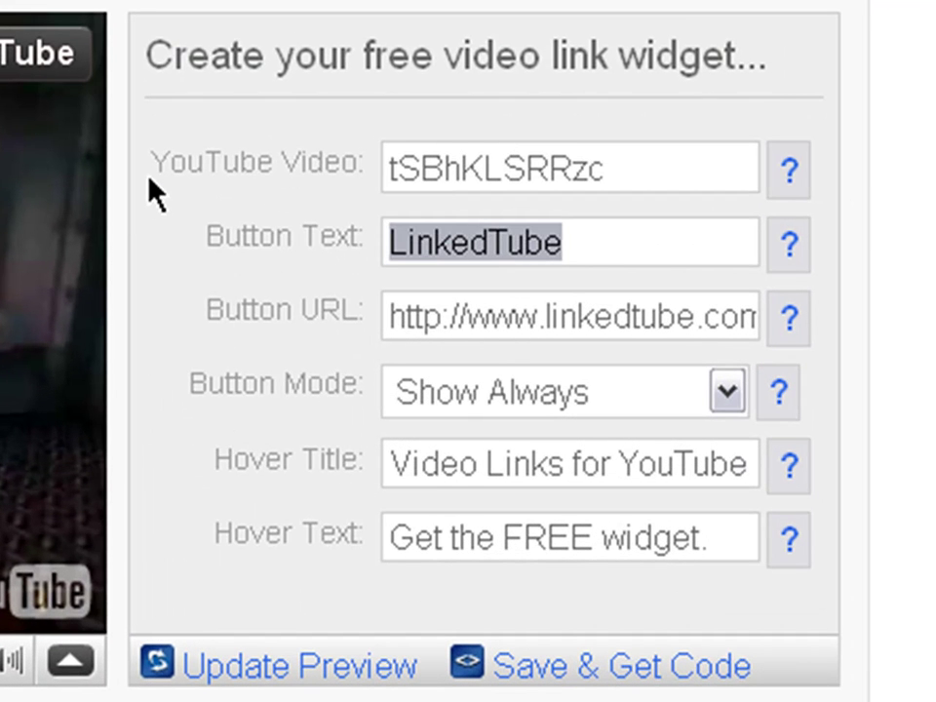
pyautogui.write('More')
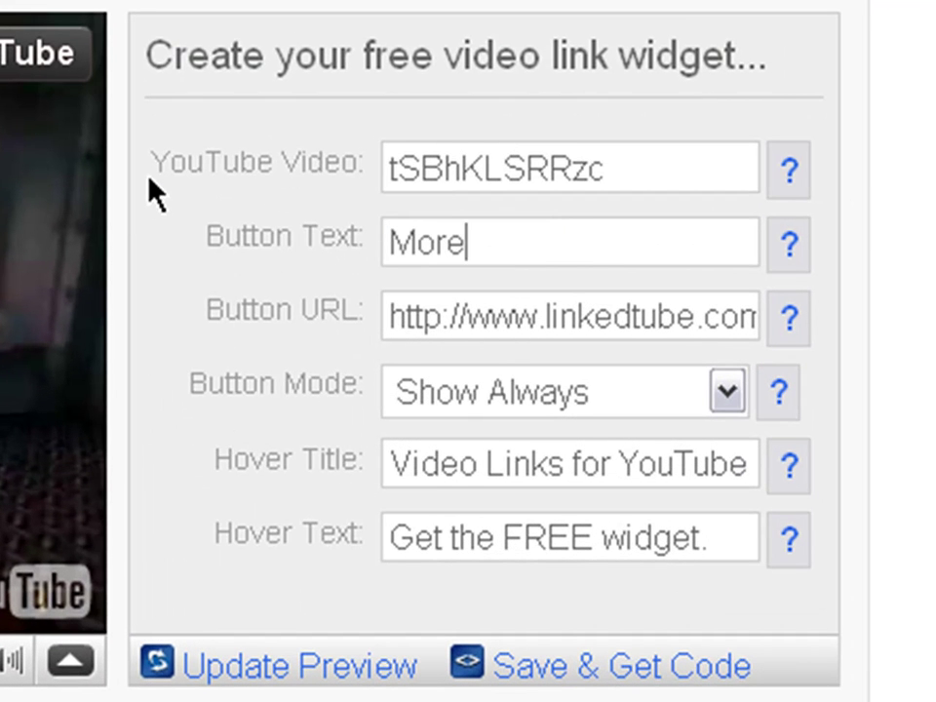
pyautogui.write(' Videos!')
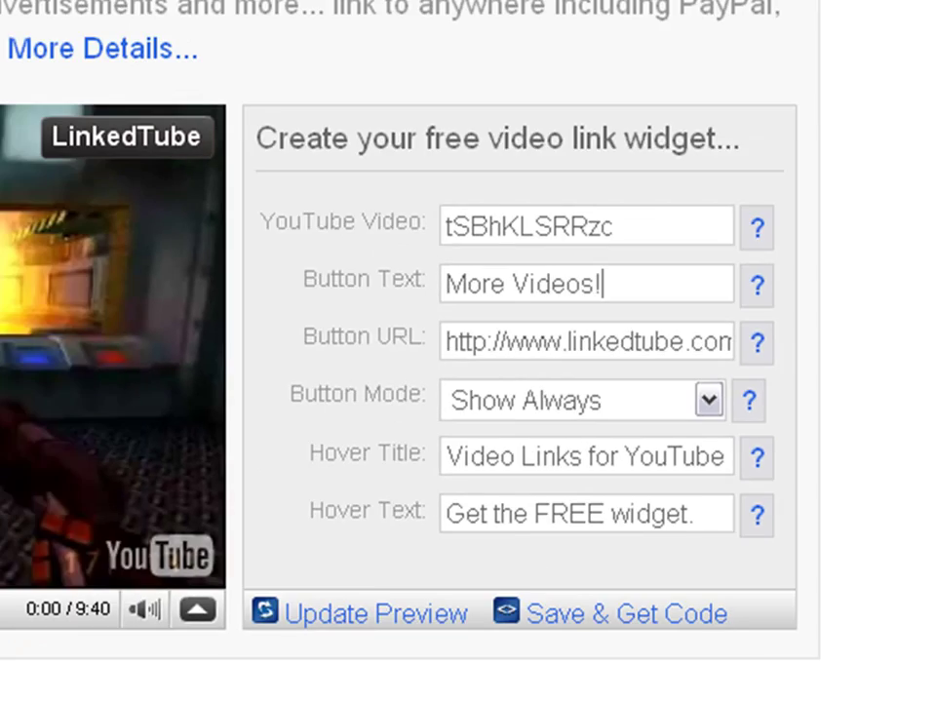
pyautogui.press('Return')
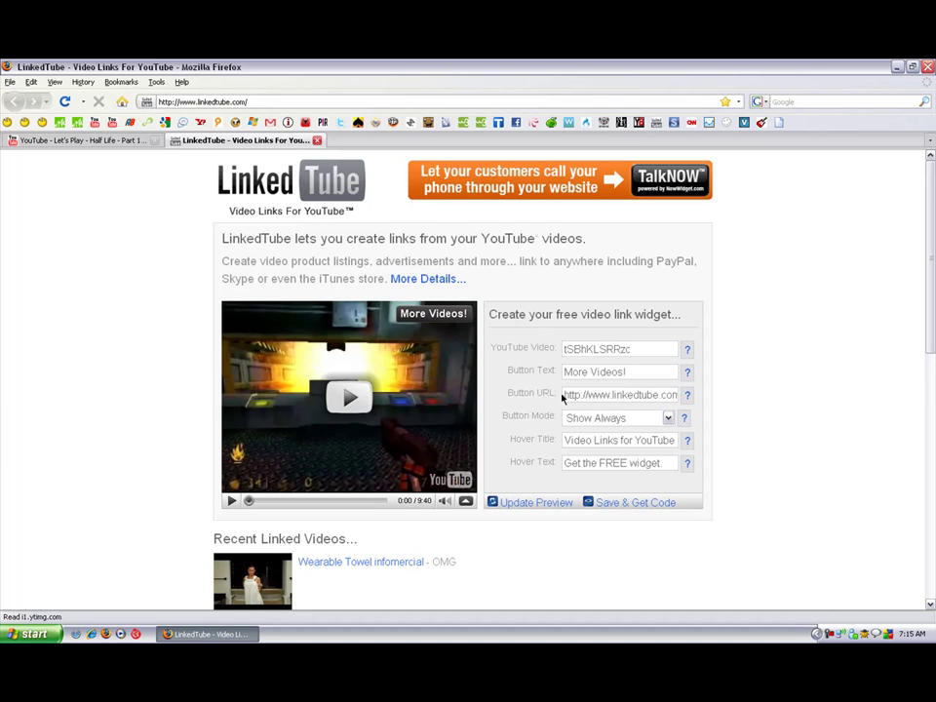
pyautogui.moveTo(563, 390); pyautogui.dragTo(784, 400)
pyautogui.press('BackSpace')
pyautogui.write('youtube.com/')
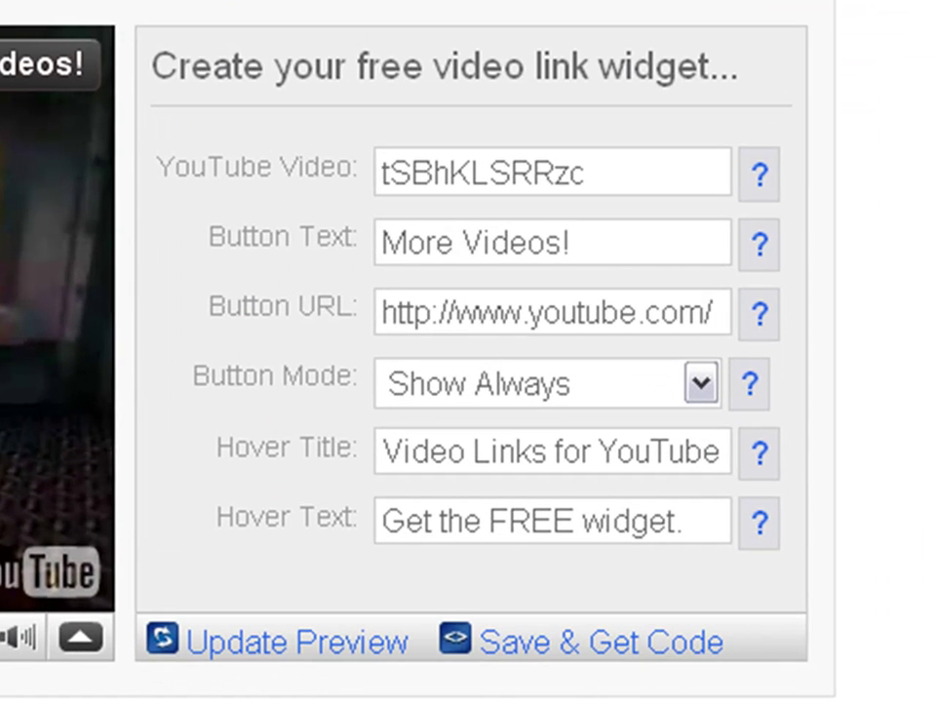
pyautogui.write('sinlimit')
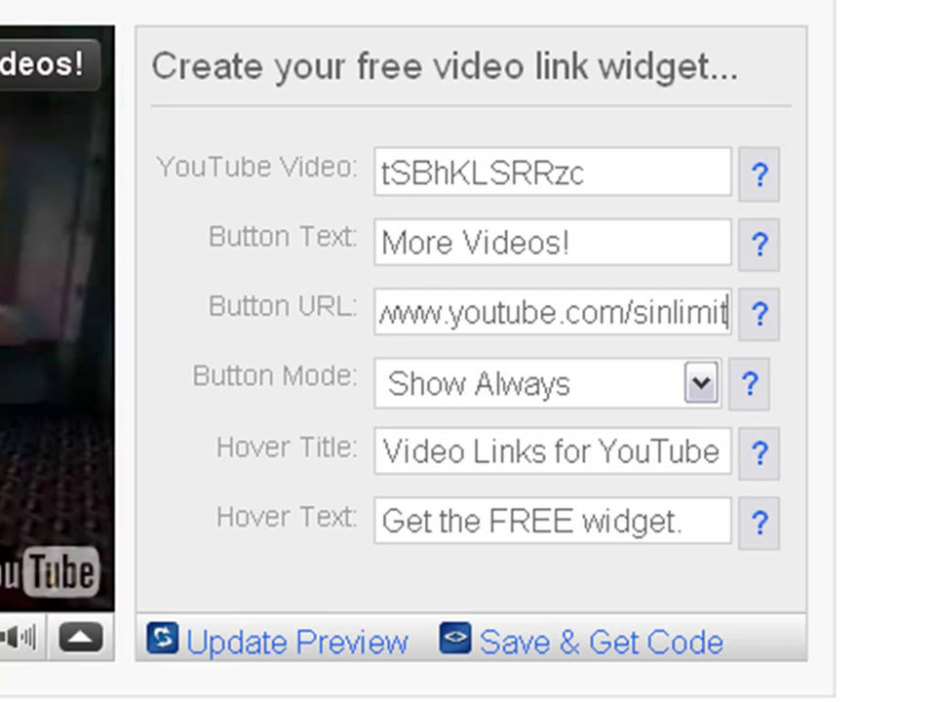
pyautogui.write('less')
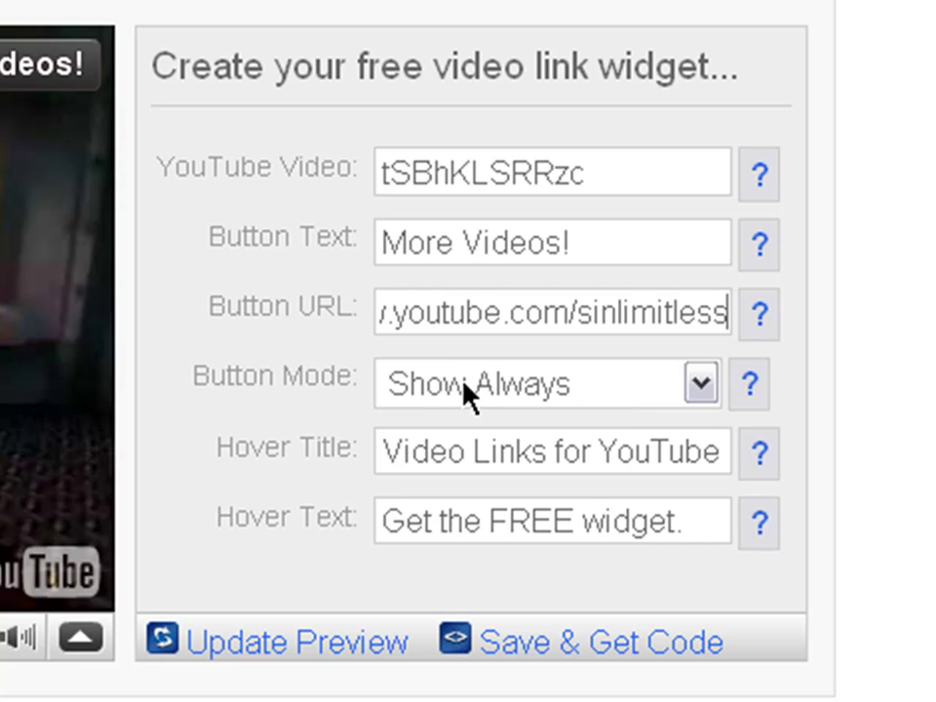
# Change the widget's Button Mode from Show Always to another mode and check it in the video preview.
pyautogui.click(698, 388)
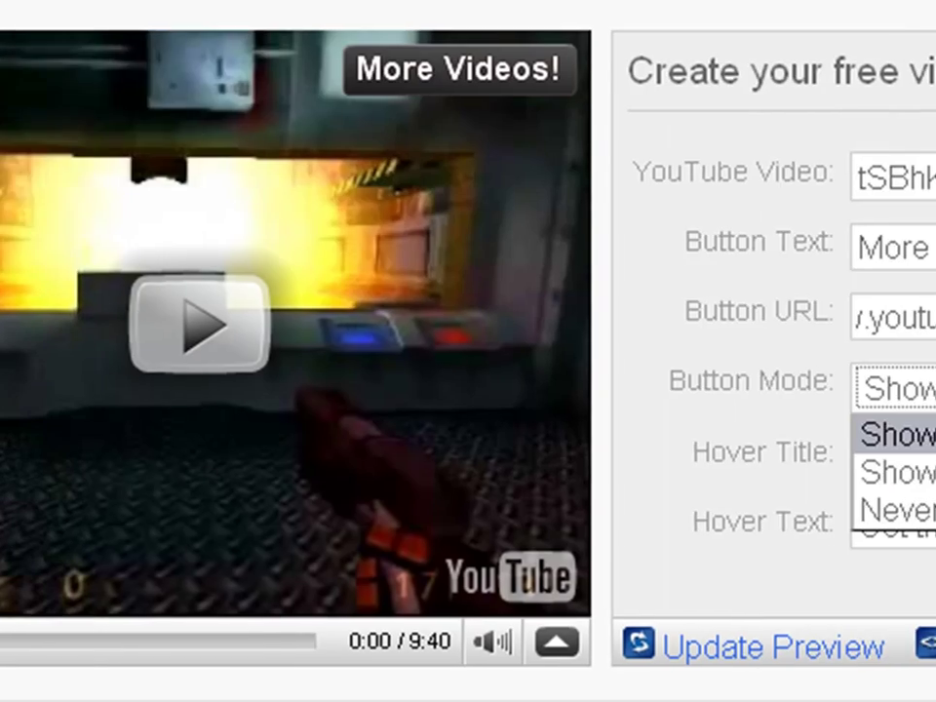
pyautogui.click(935, 372)
pyautogui.click(672, 382)
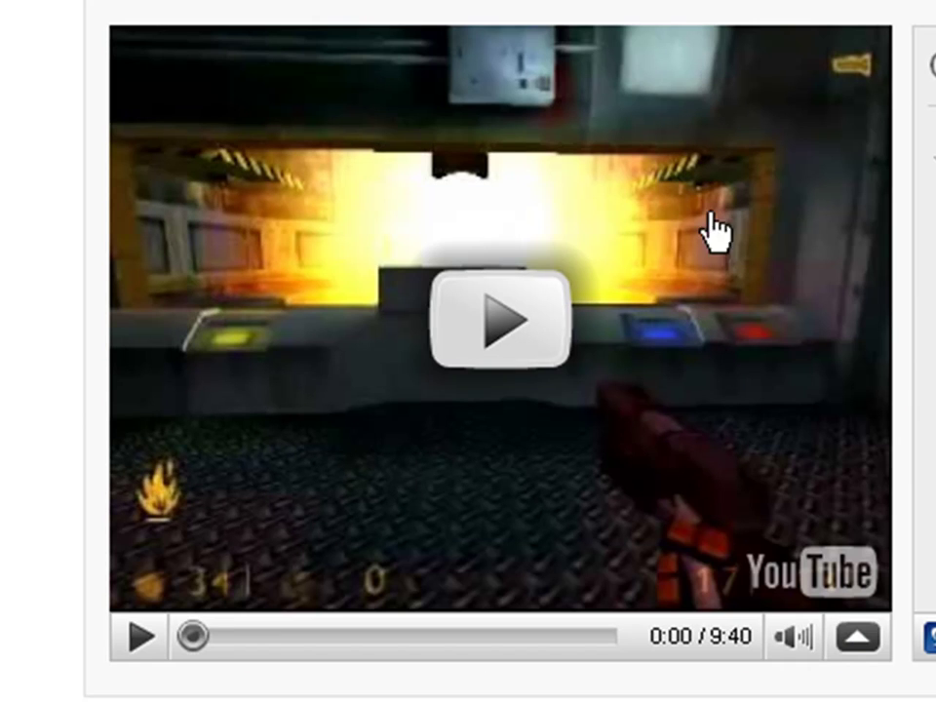
# Set the widget's Button Mode to Show Always and its Hover Title to "Click then button for more videos..", then check the preview button.
pyautogui.click(846, 426)
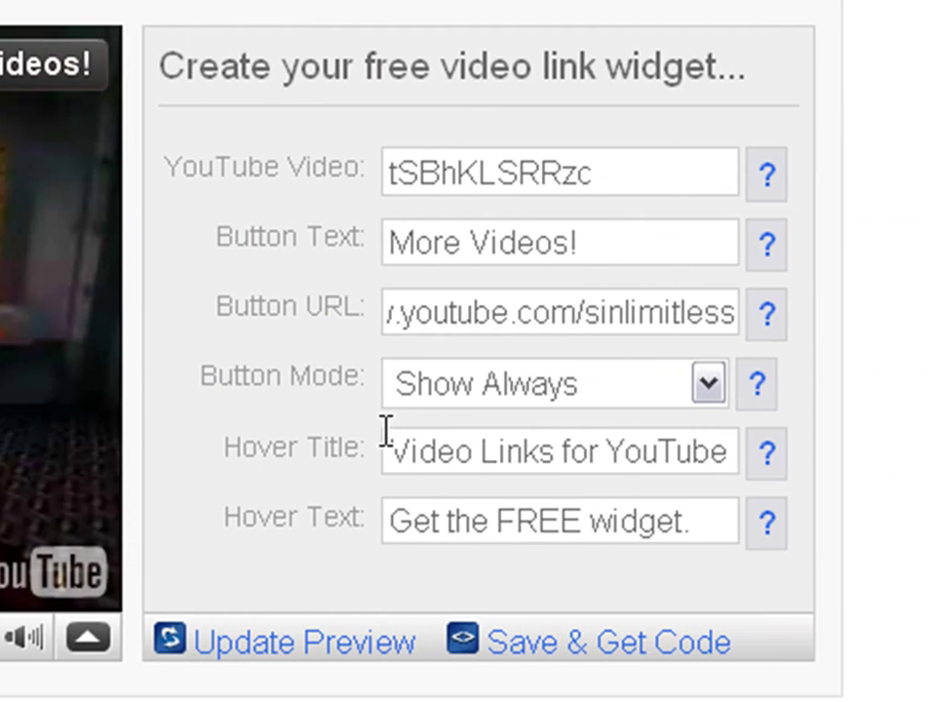
pyautogui.moveTo(386, 432); pyautogui.dragTo(642, 441)
pyautogui.moveTo(729, 439); pyautogui.dragTo(794, 467)
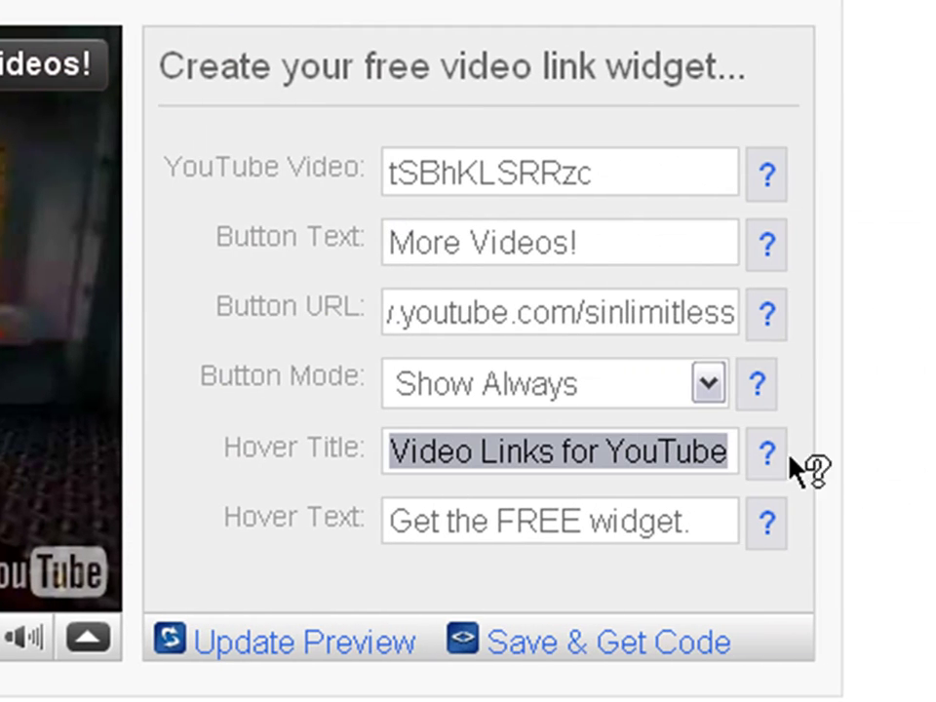
pyautogui.write('Click')
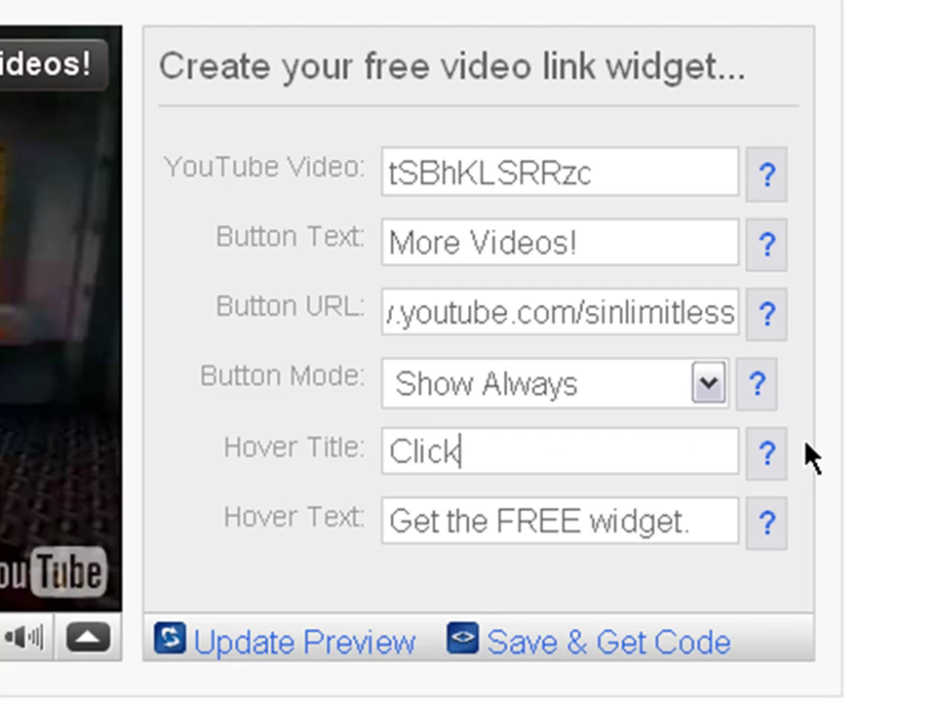
pyautogui.write(' here')
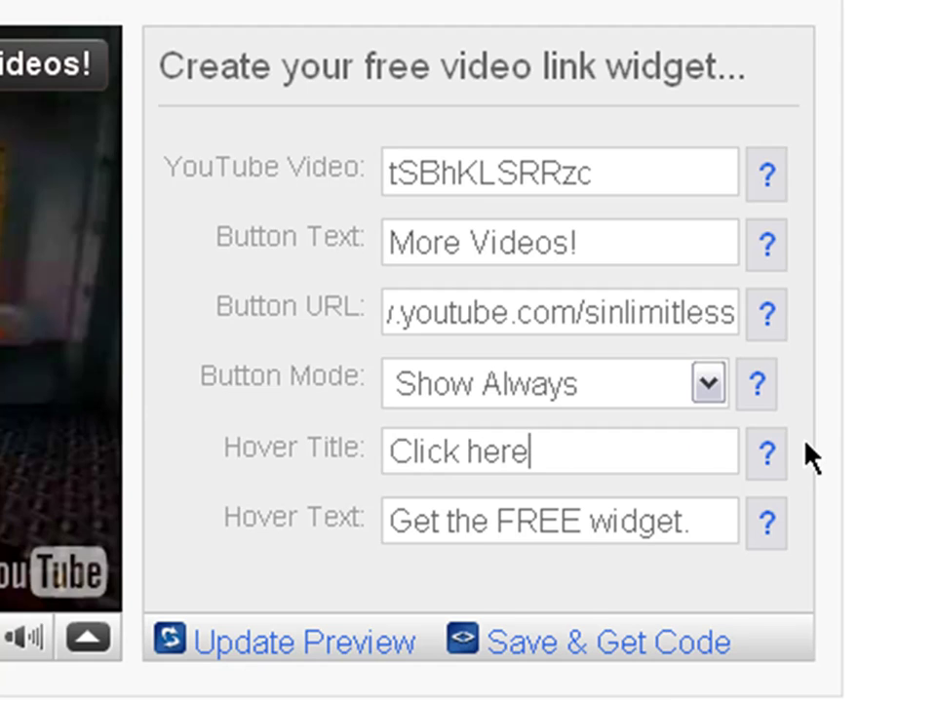
pyautogui.press('BackSpace')
pyautogui.press('BackSpace')
pyautogui.press('BackSpace')
pyautogui.press('BackSpace')
pyautogui.write('then ')
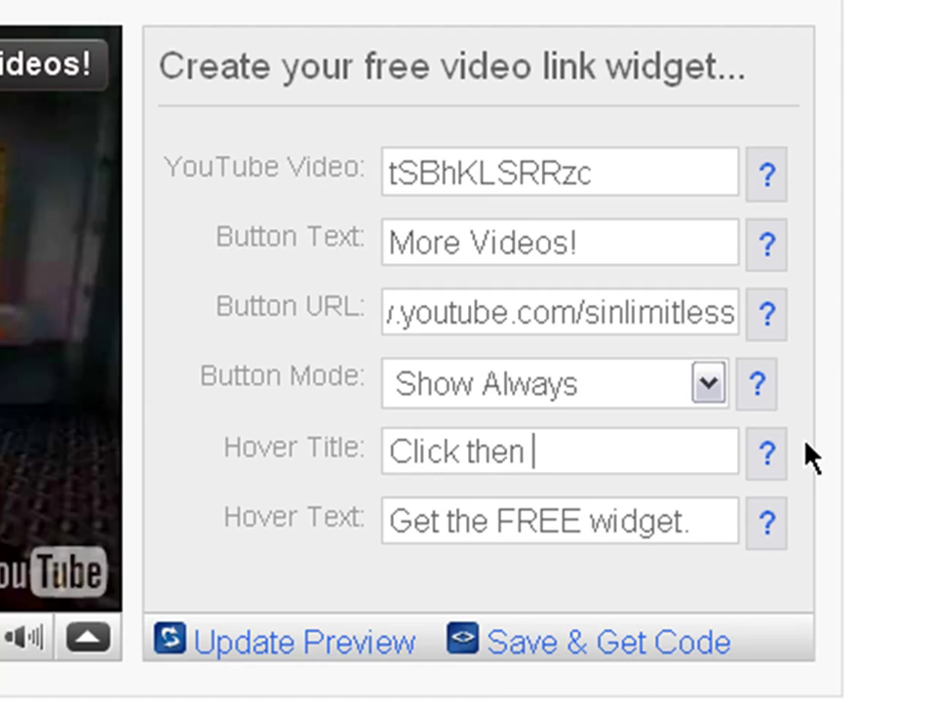
pyautogui.write('butto')
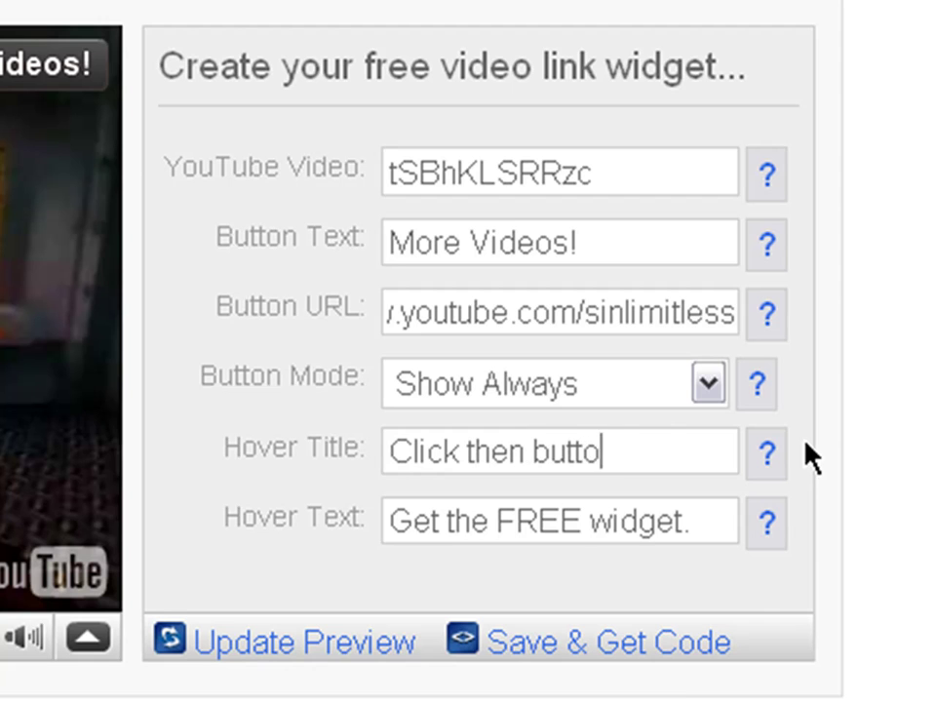
pyautogui.write('n for more video')
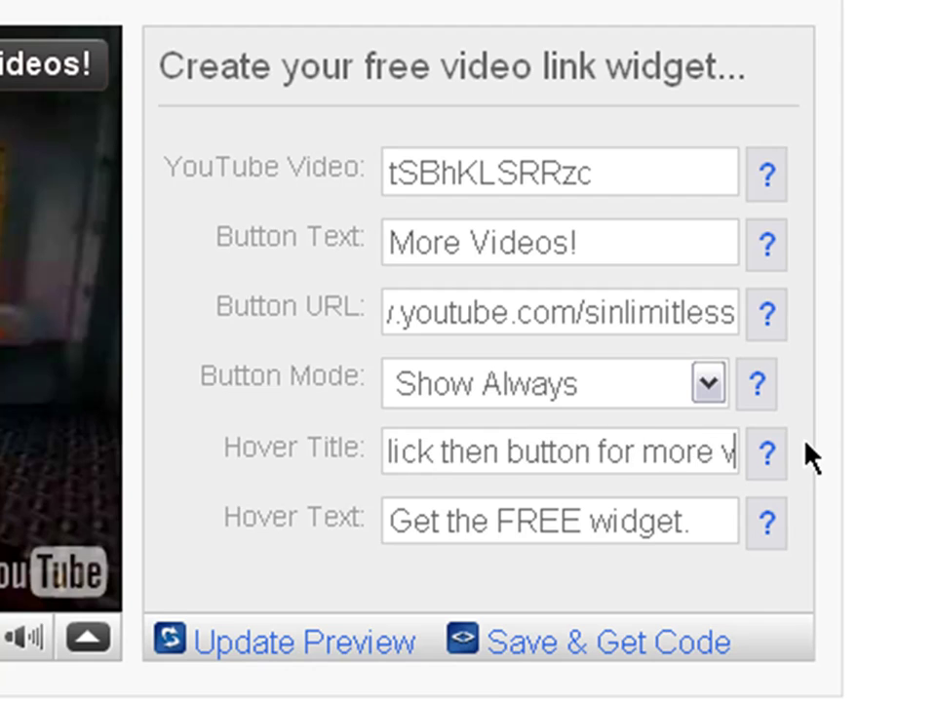
pyautogui.write('s..')
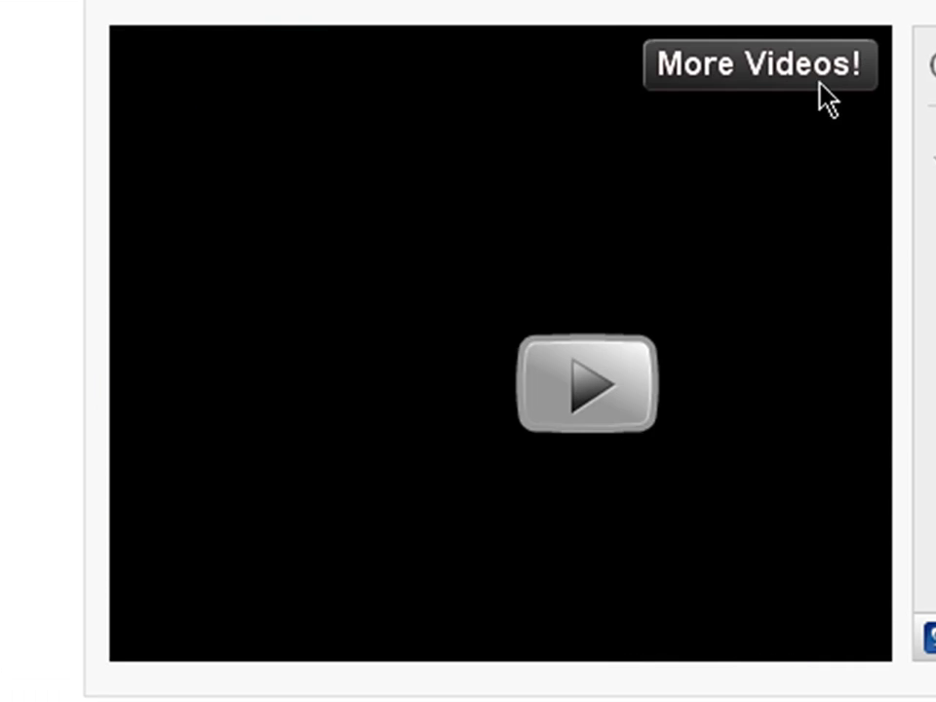
pyautogui.moveTo(773, 73)
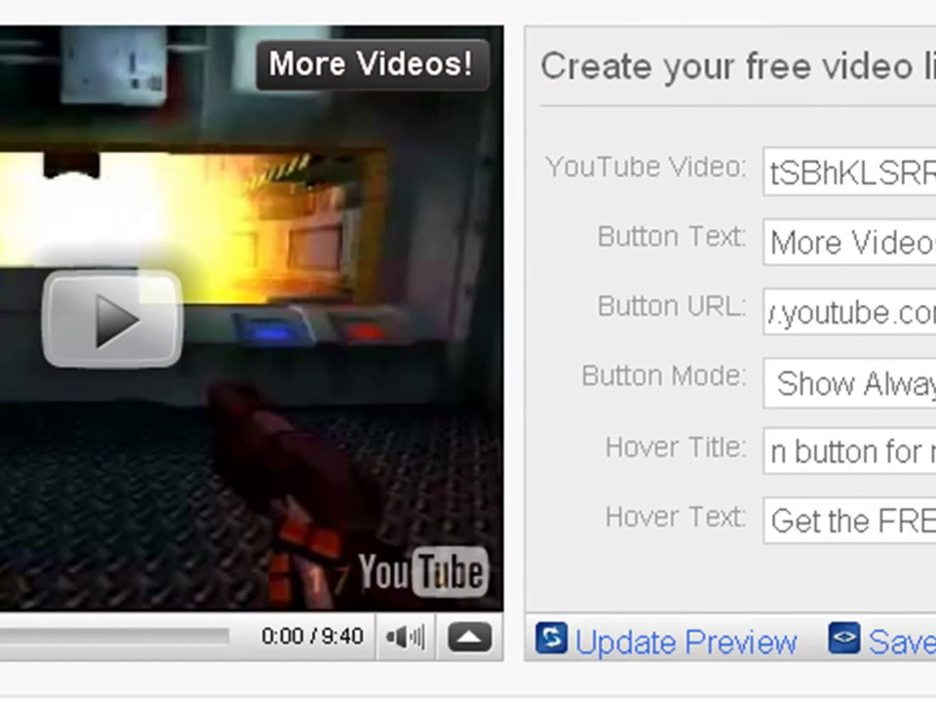
# Replace the widget's Hover Text with "SinLimitless's Channel".
pyautogui.moveTo(684, 522); pyautogui.dragTo(249, 517)
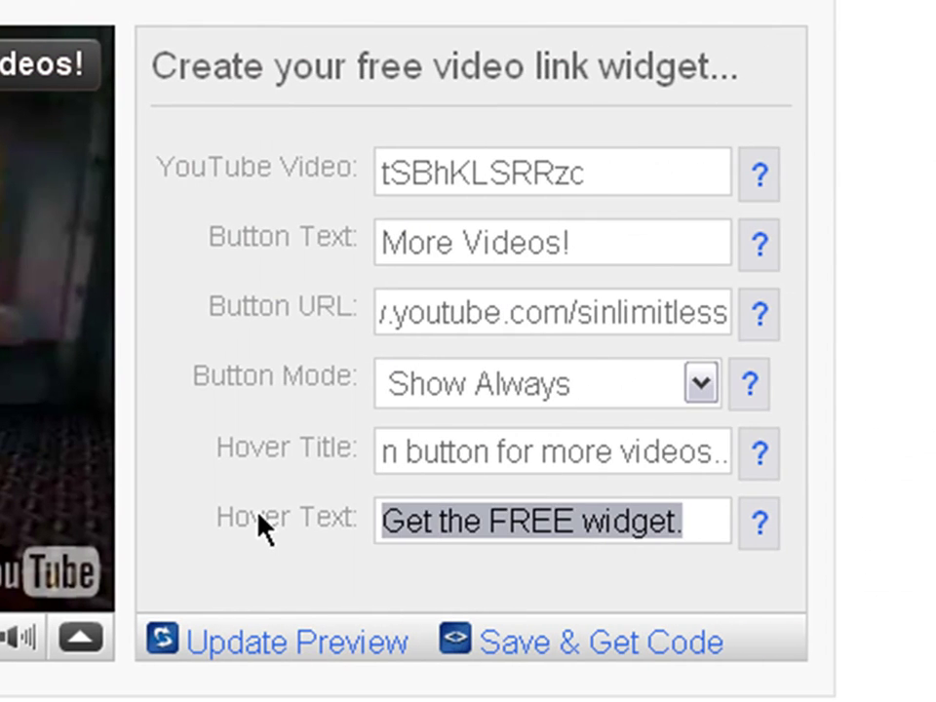
pyautogui.press('BackSpace')
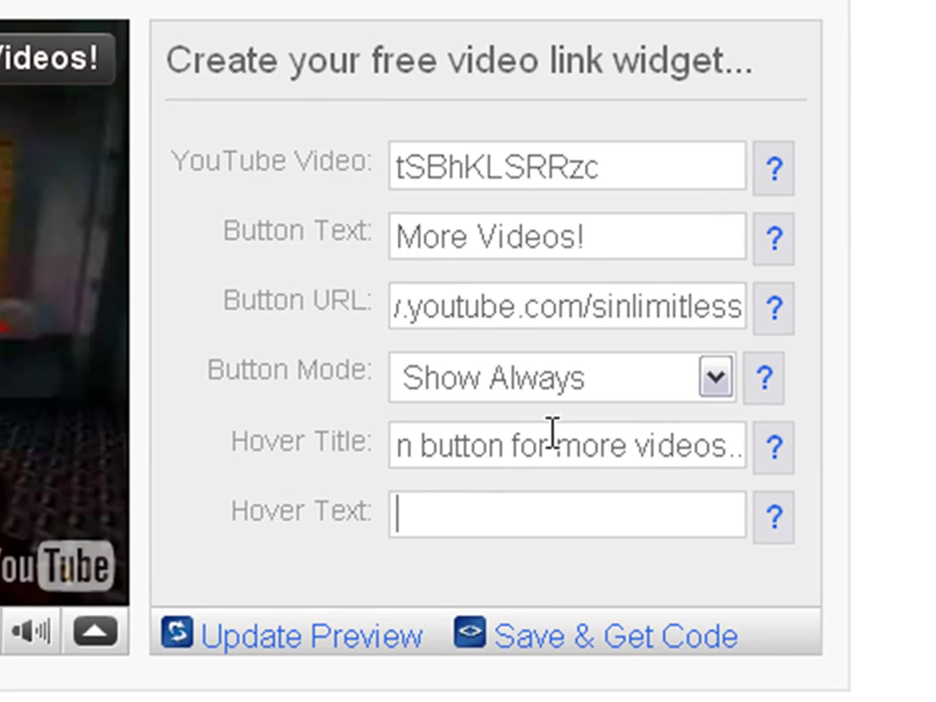
pyautogui.write('Sin')
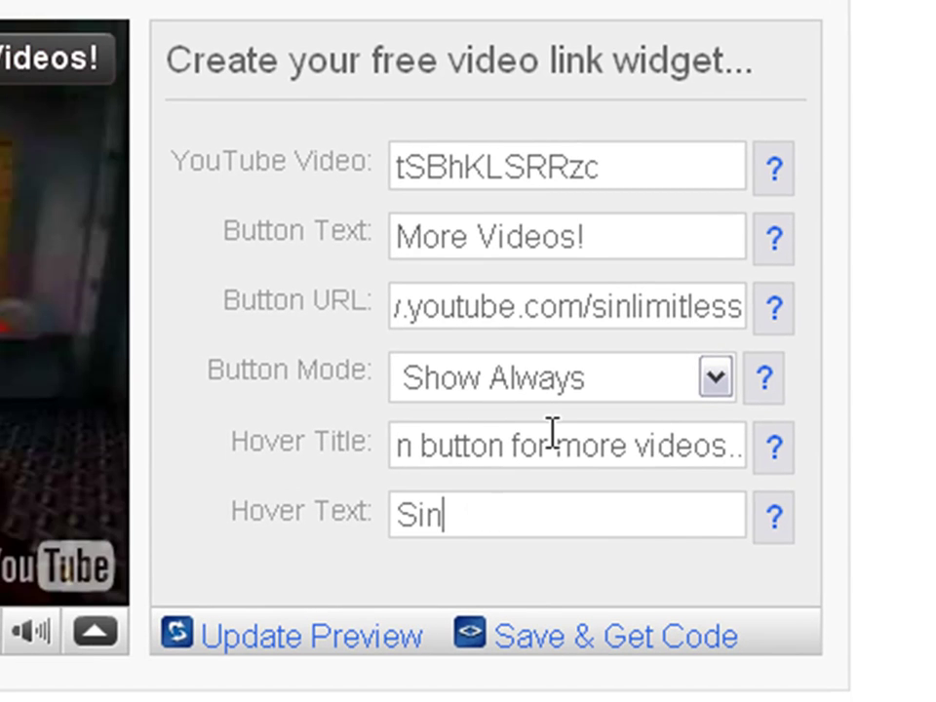
pyautogui.write('Limitless')
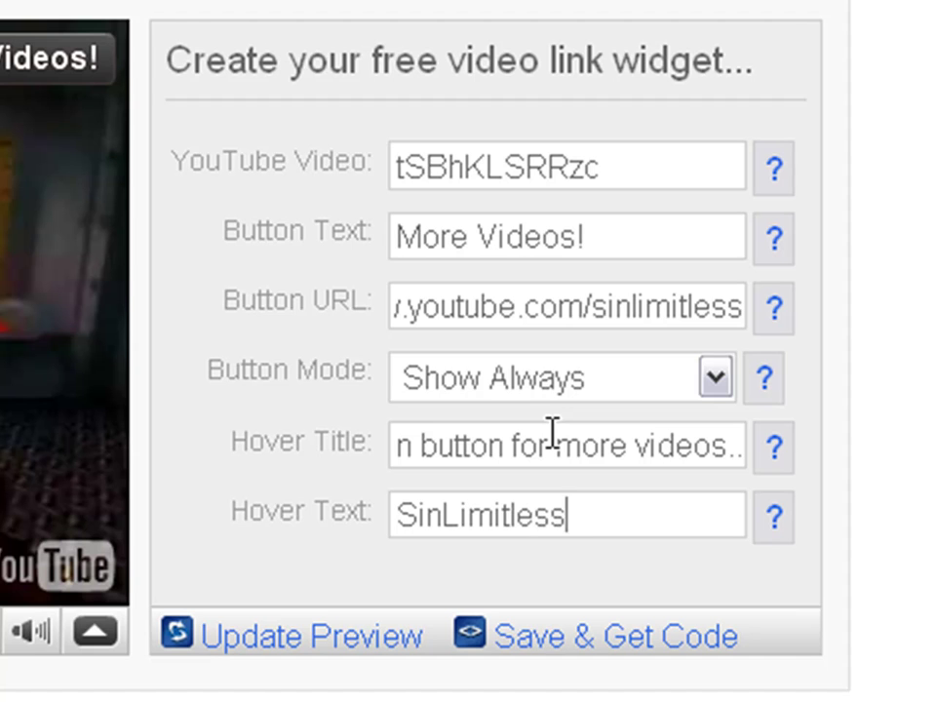
pyautogui.write("'s Channel")
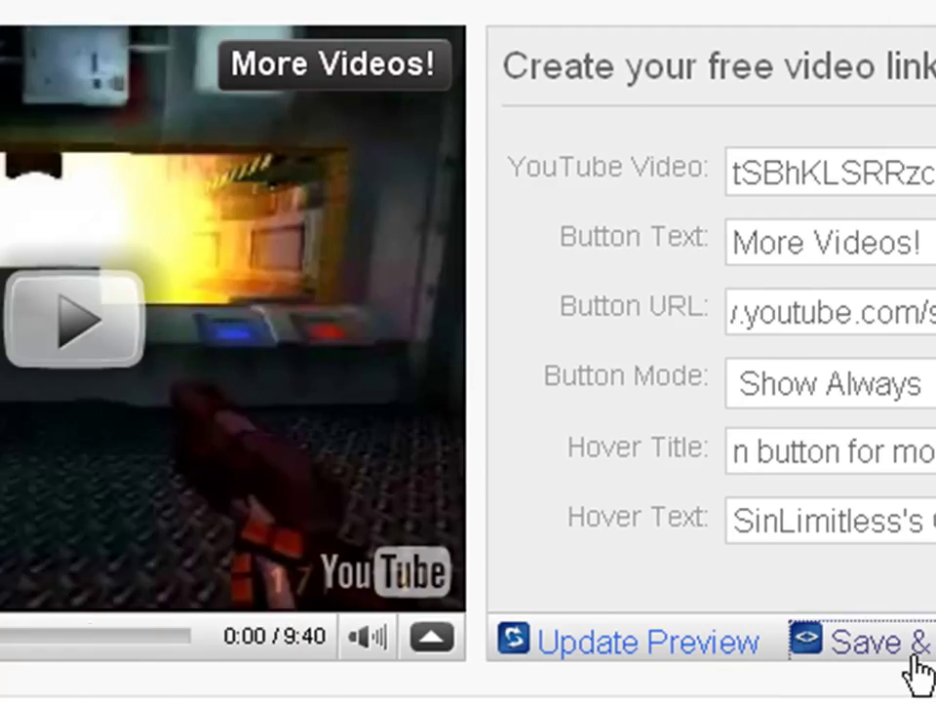
# Save the widget to get its code and select the entire embed code.
pyautogui.click(591, 658)
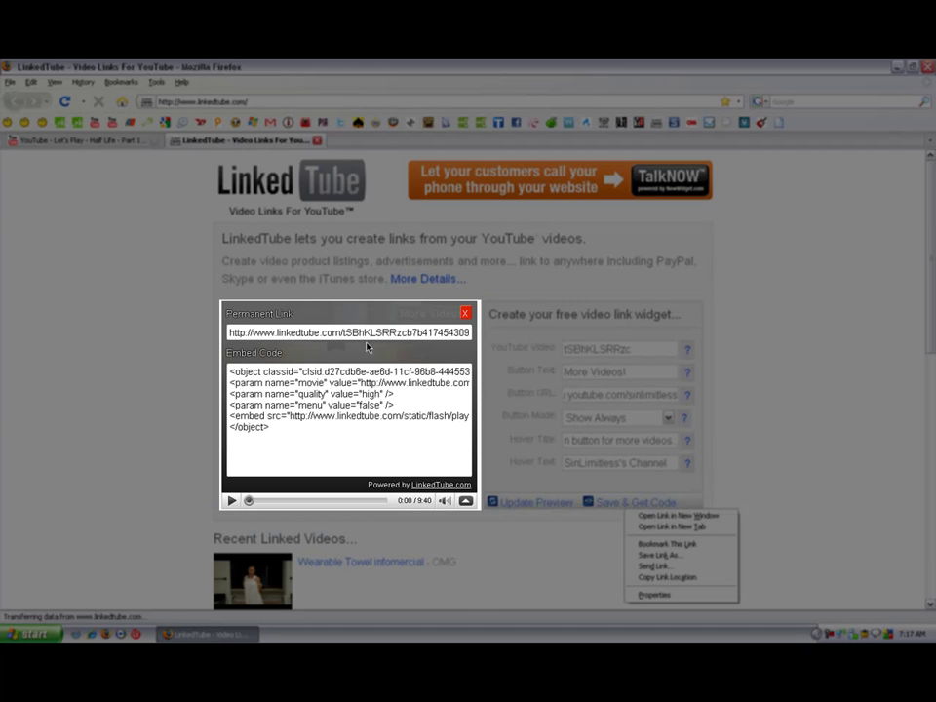
pyautogui.moveTo(269, 426); pyautogui.dragTo(205, 333)
pyautogui.click(805, 367)
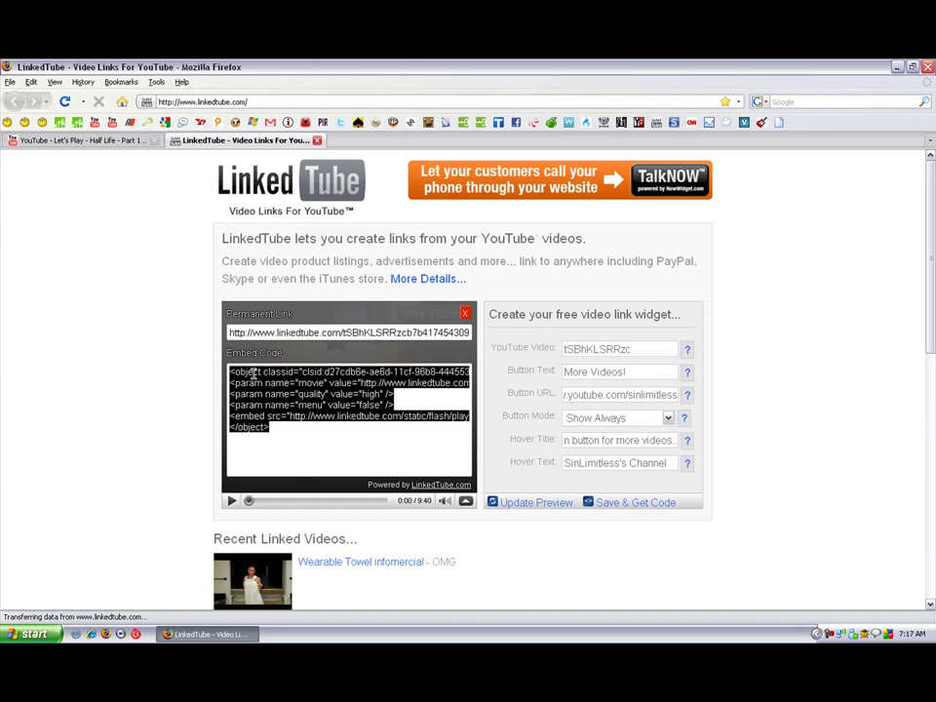
# Open the Mylifeonblog.net website in a separate tab and examine the linked video in its Featured Video section.
pyautogui.click(60, 124)
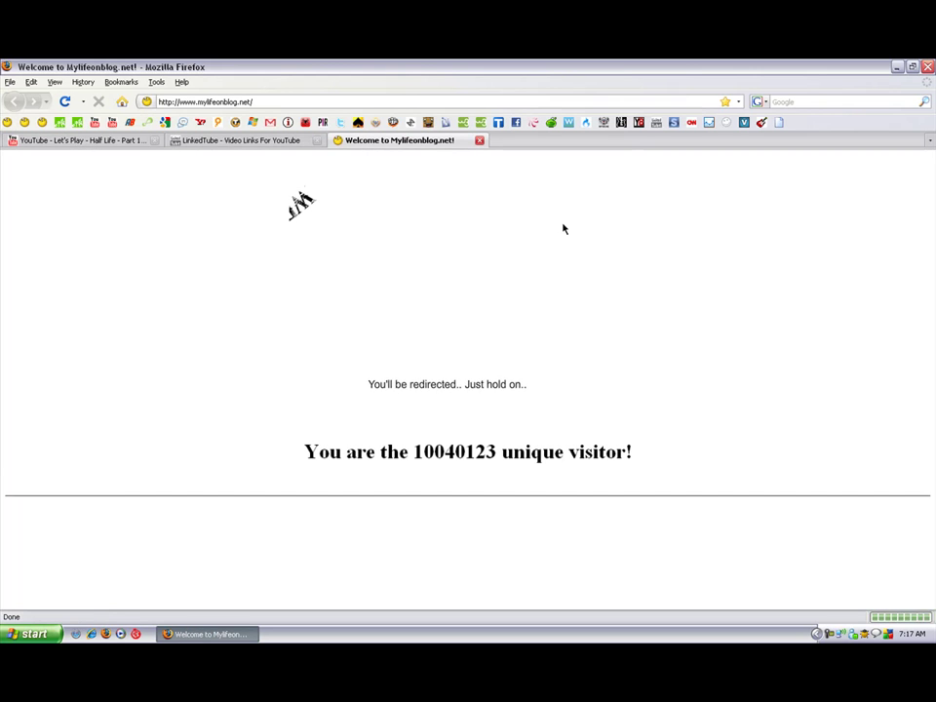
pyautogui.click(236, 144)
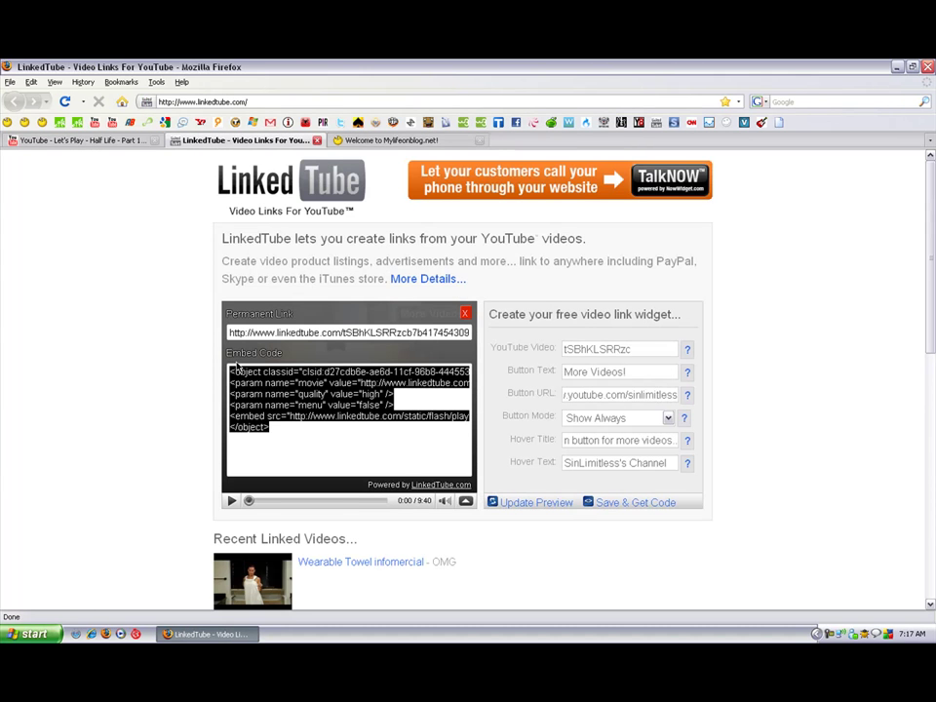
pyautogui.click(370, 142)
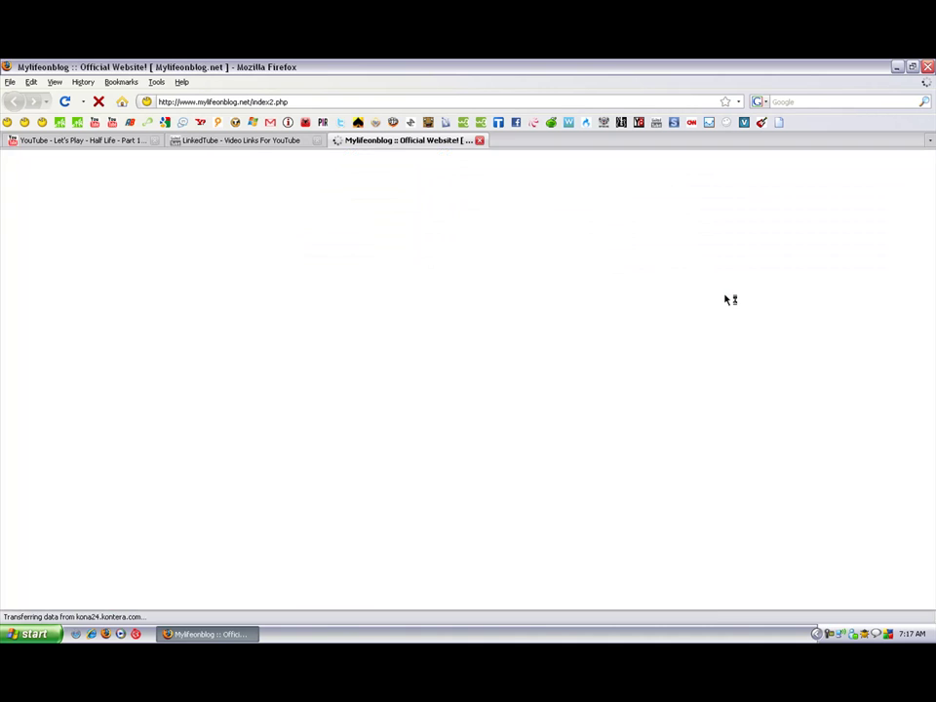
pyautogui.scroll(-5, 726, 300)
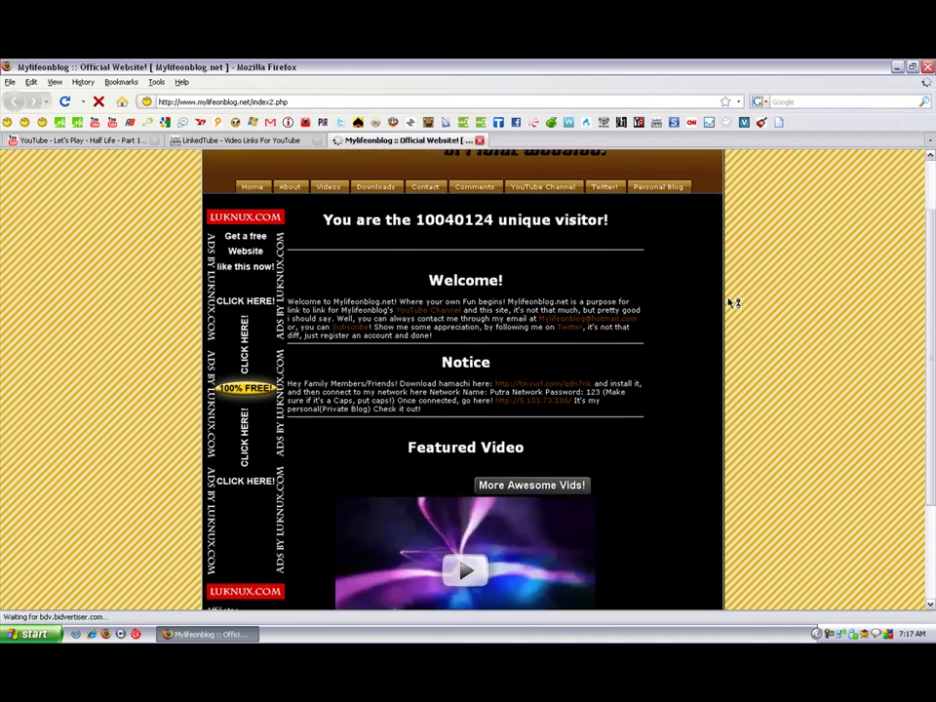